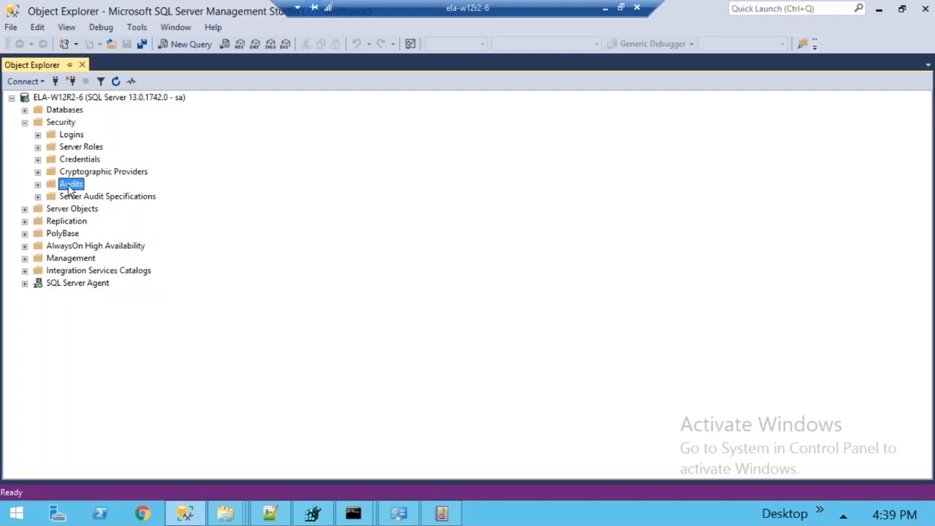
# Create a server audit named DatabaseAuditing with Application Log as its destination, and expand the Audits folder to show it.
pyautogui.rightClick(70, 189)
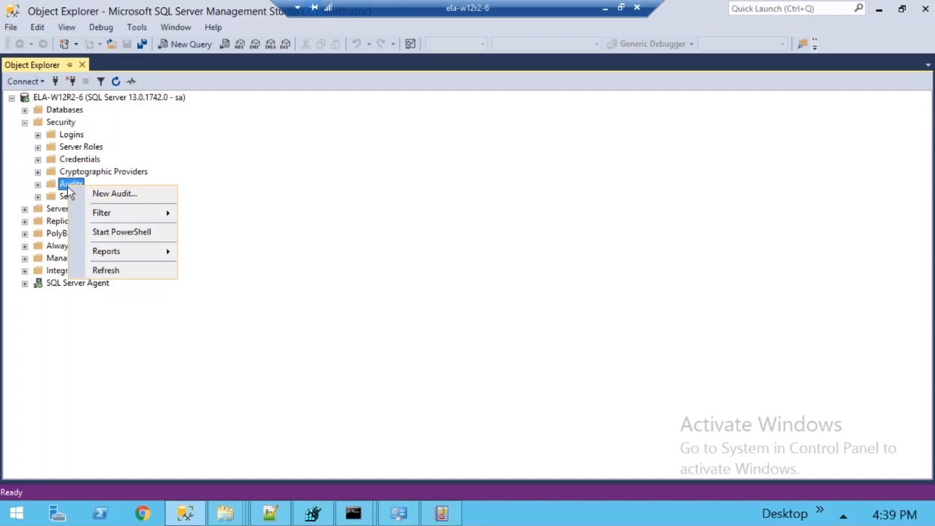
pyautogui.click(118, 194)
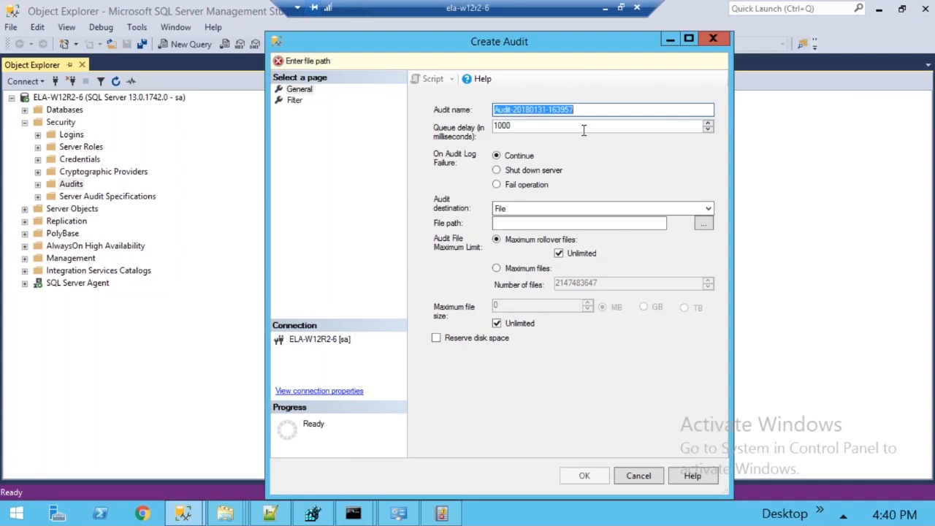
pyautogui.write('Databas')
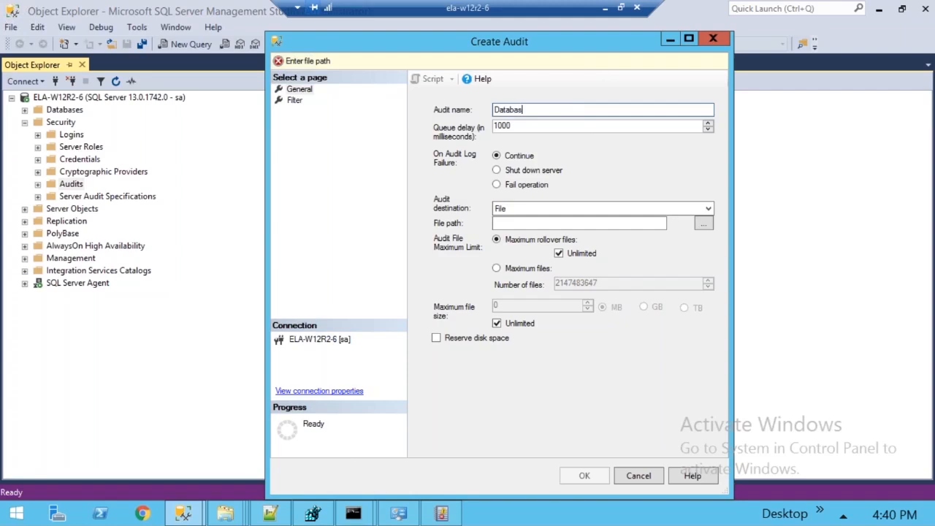
pyautogui.write('eAuditing')
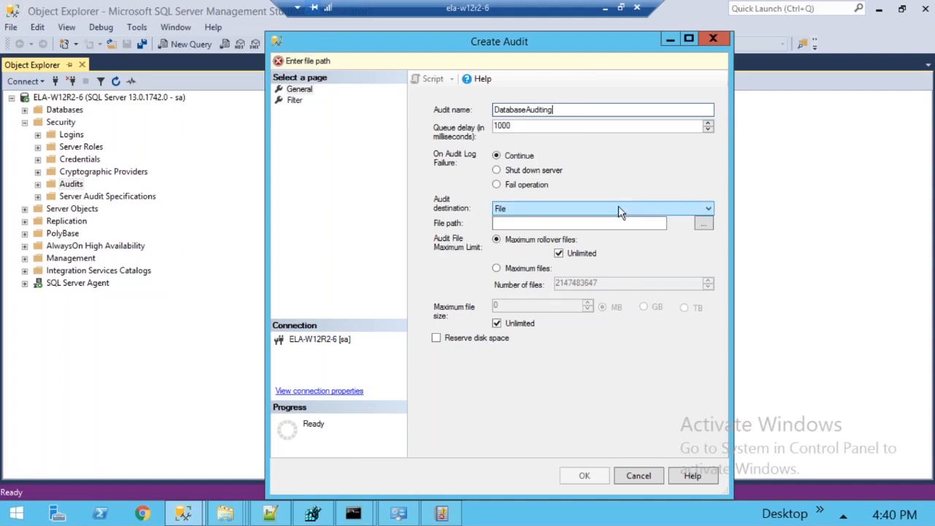
pyautogui.click(537, 211)
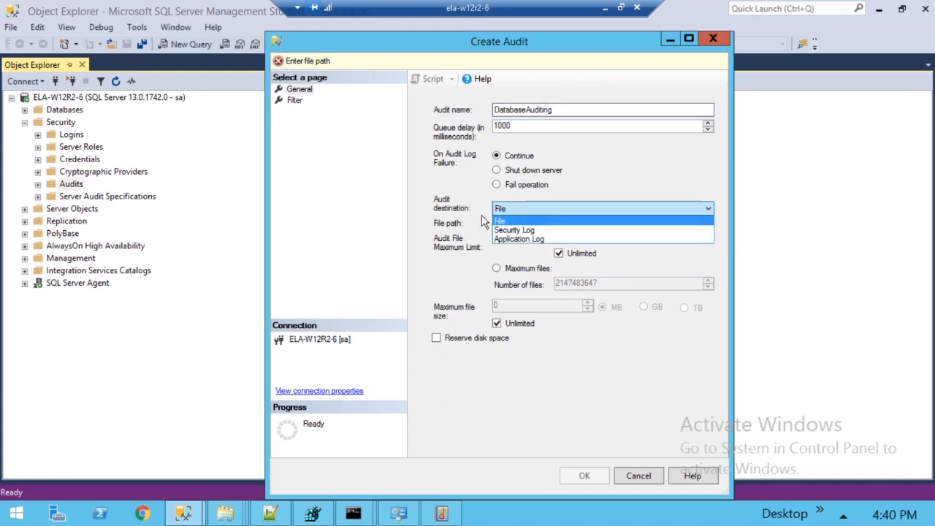
pyautogui.click(499, 241)
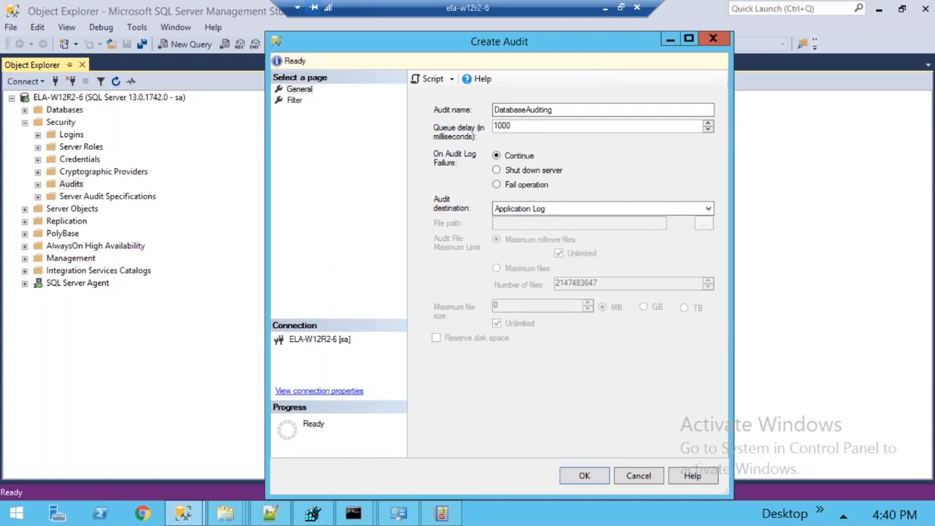
pyautogui.click(574, 478)
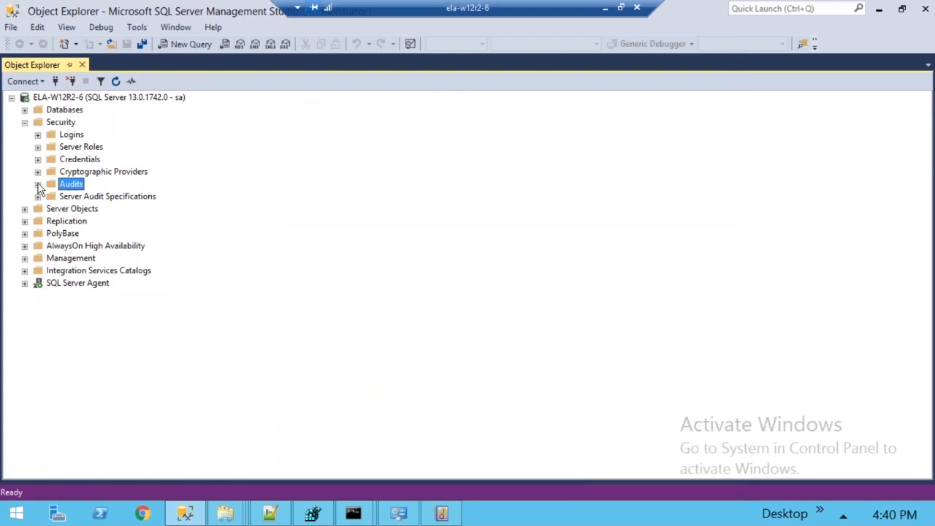
pyautogui.click(37, 184)
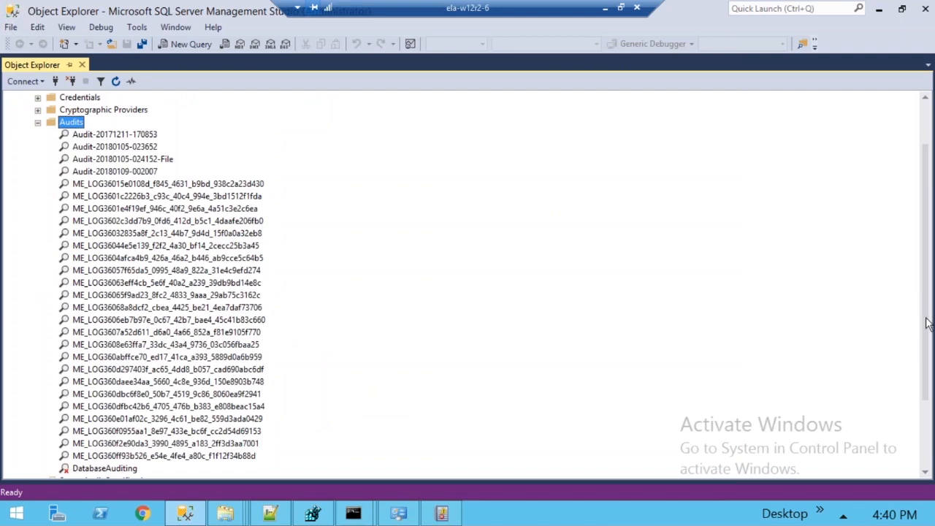
pyautogui.moveTo(926, 322); pyautogui.dragTo(926, 365)
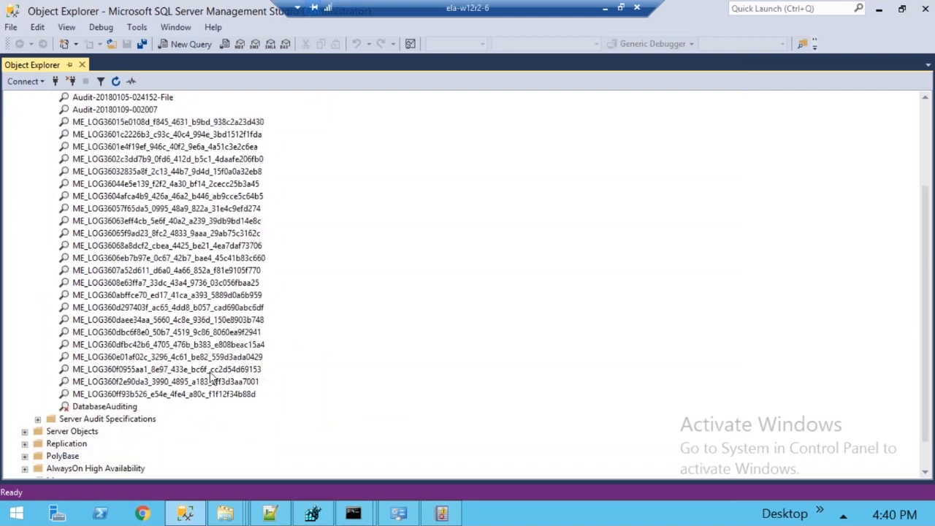
# Start a new server audit specification named DatabaseAuditingSpecs and assign it to the DatabaseAuditing audit.
pyautogui.rightClick(51, 423)
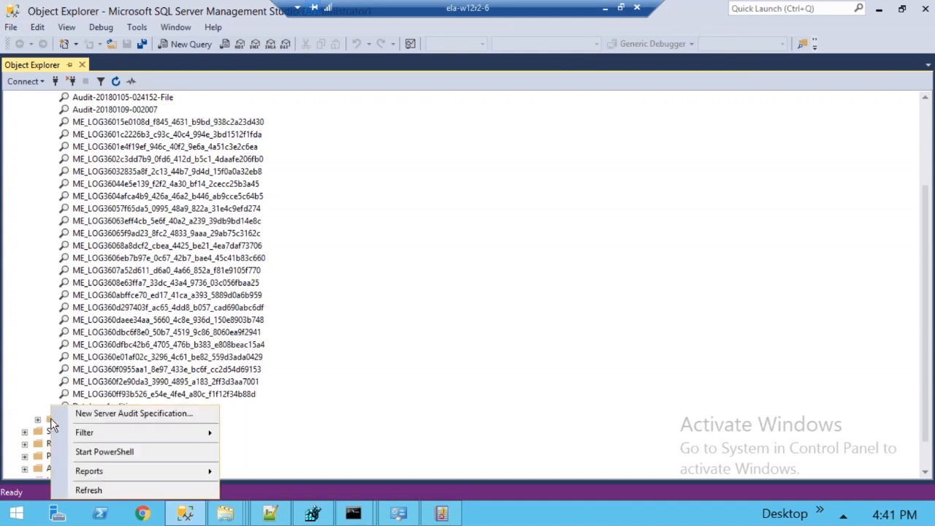
pyautogui.click(136, 415)
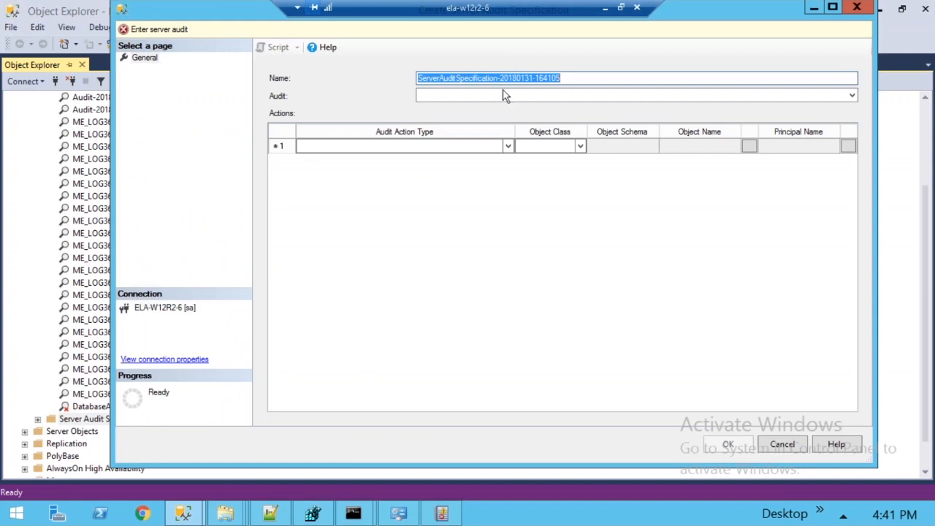
pyautogui.write('Dat')
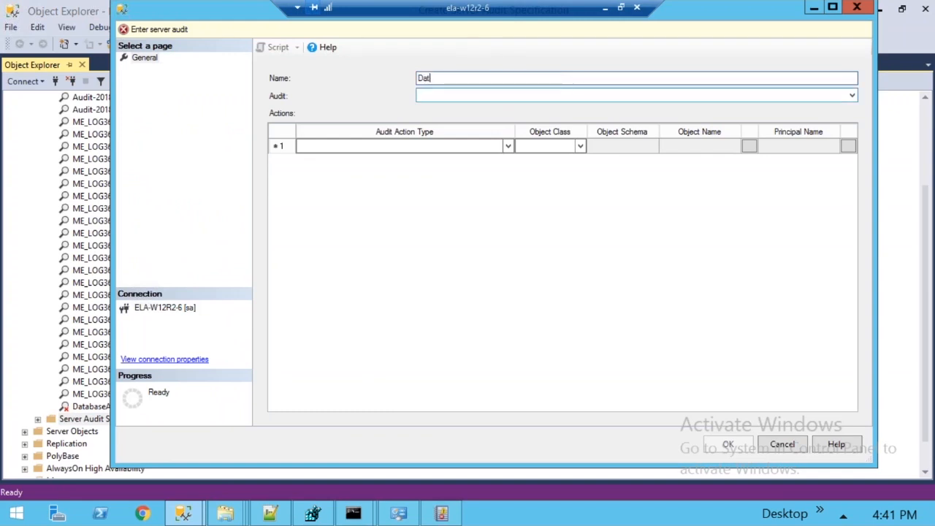
pyautogui.write('abaseAuditingSpecs')
pyautogui.click(851, 96)
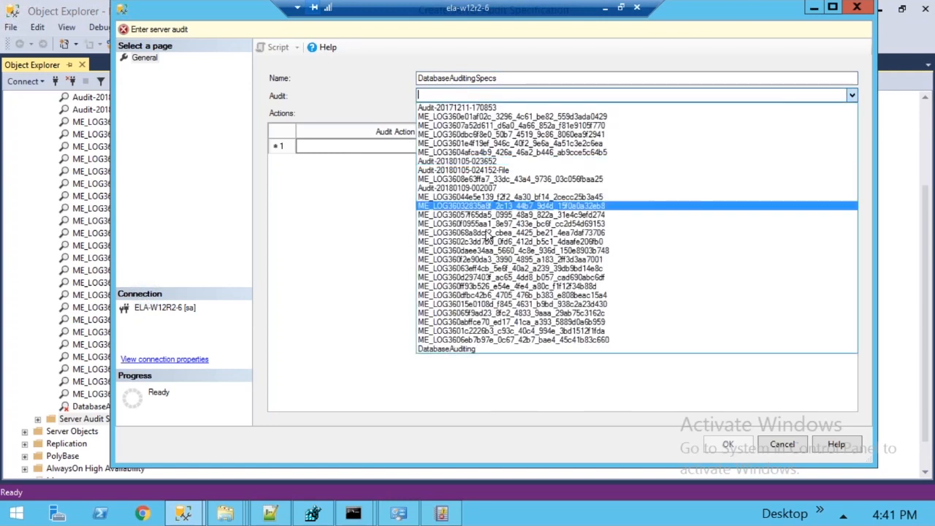
pyautogui.click(460, 349)
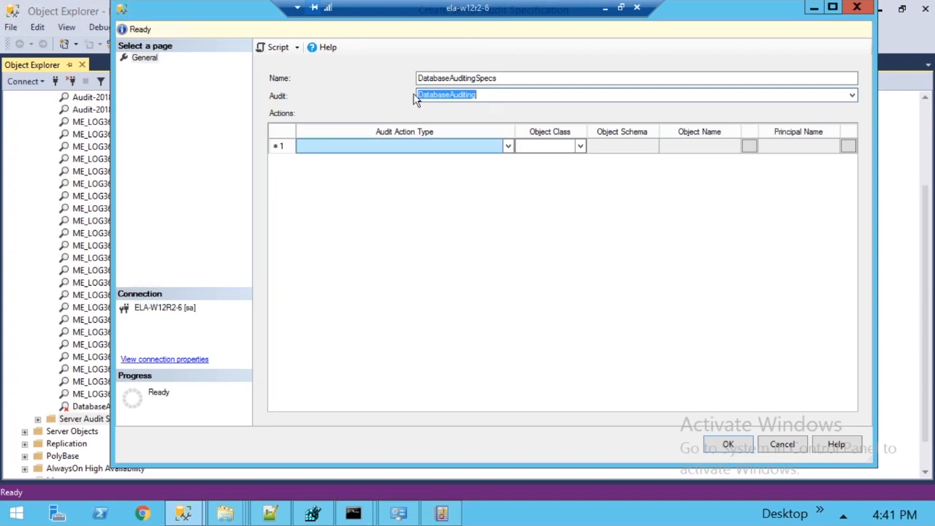
# Add FAILED_LOGIN_GROUP and SUCCESSFUL_LOGIN_GROUP as the first two audit action types of the specification.
pyautogui.click(509, 147)
pyautogui.moveTo(506, 183)
pyautogui.mouseDown()
pyautogui.moveTo(503, 315)
pyautogui.moveTo(509, 166)
pyautogui.mouseUp()
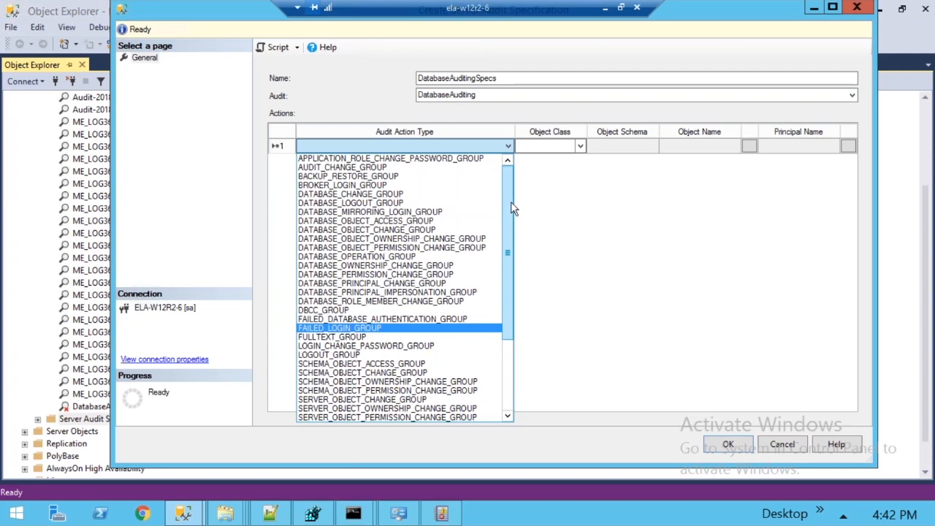
pyautogui.click(337, 328)
pyautogui.click(507, 160)
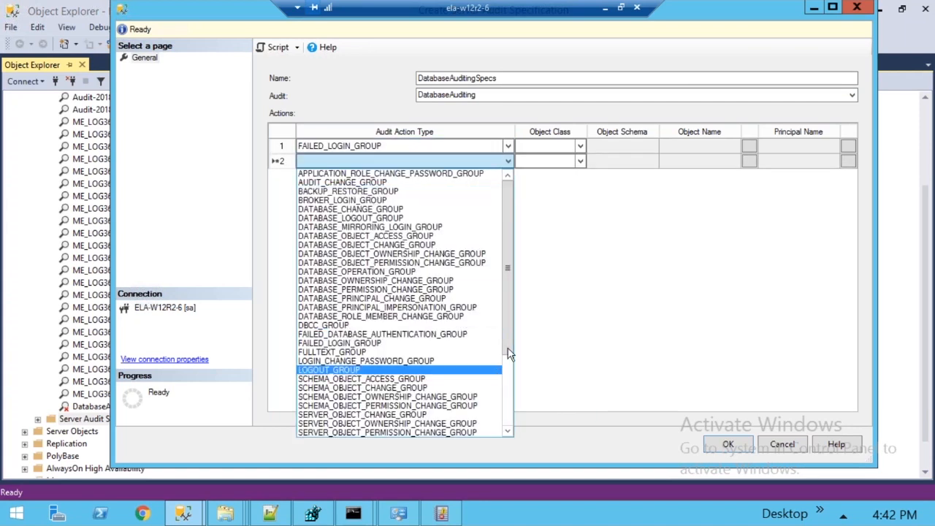
pyautogui.scroll(-1, 507, 374)
pyautogui.scroll(-2, 508, 374)
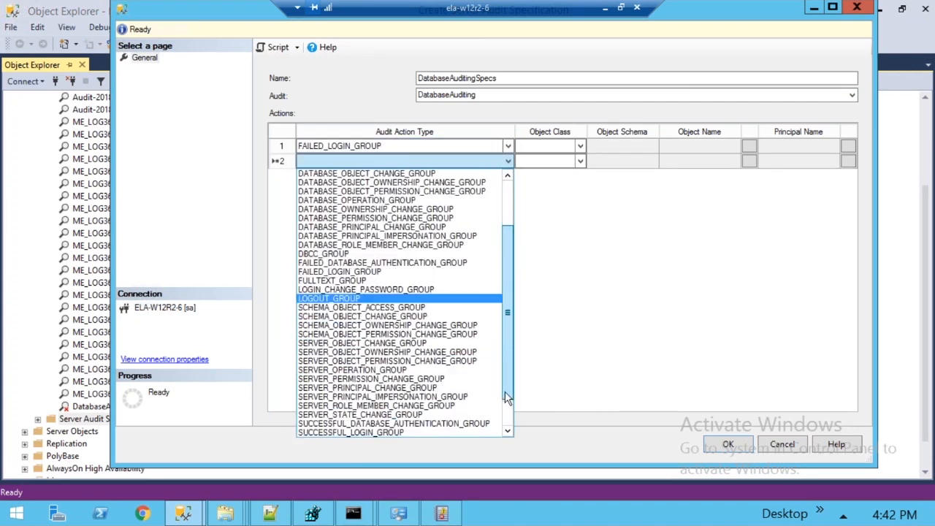
pyautogui.click(429, 429)
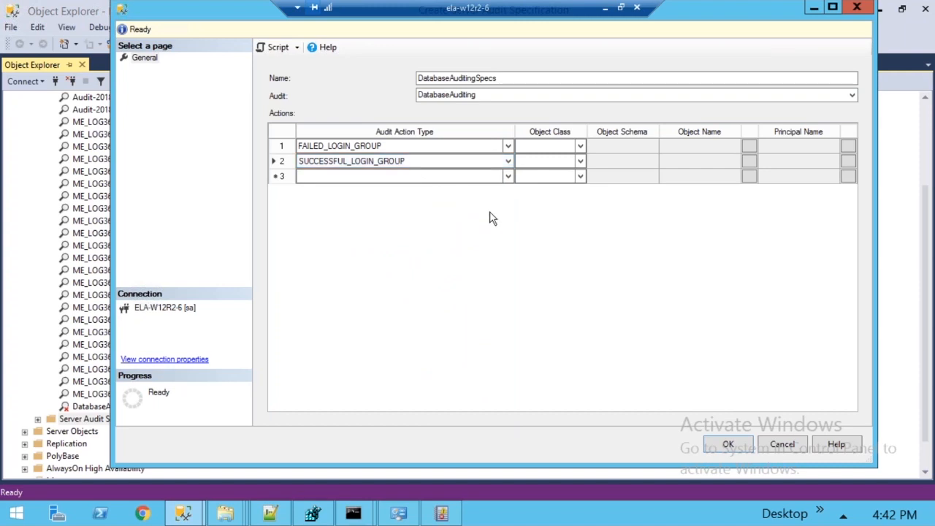
# Add LOGIN_CHANGE_PASSWORD_GROUP and DATABASE_OBJECT_CHANGE_GROUP as the third and fourth audit action types.
pyautogui.click(501, 181)
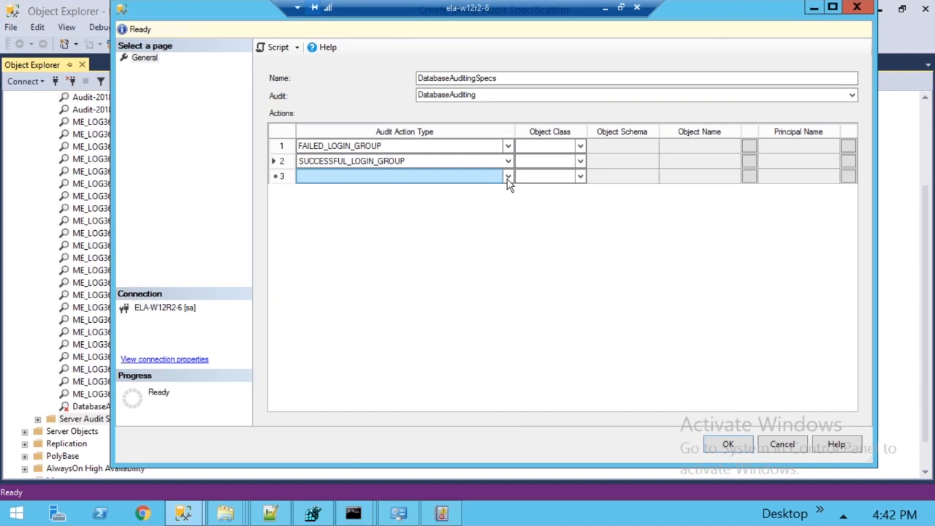
pyautogui.click(508, 178)
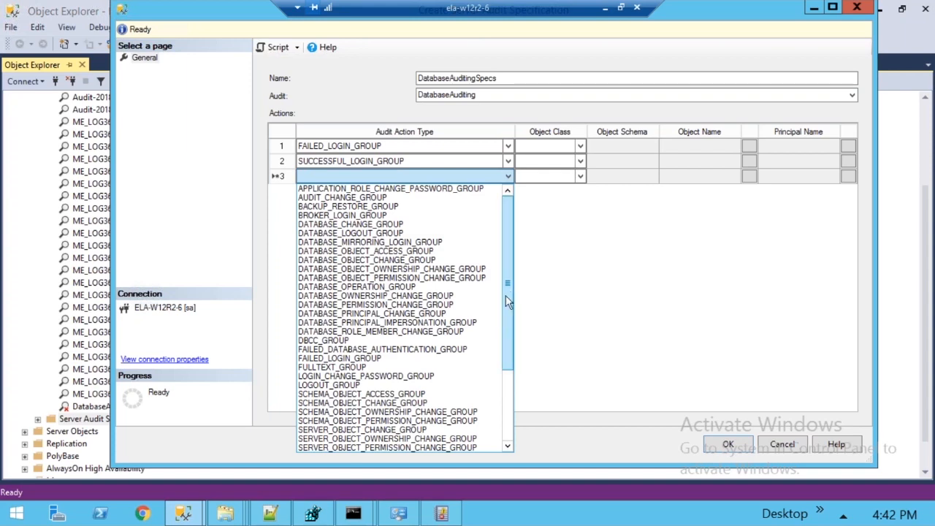
pyautogui.click(404, 376)
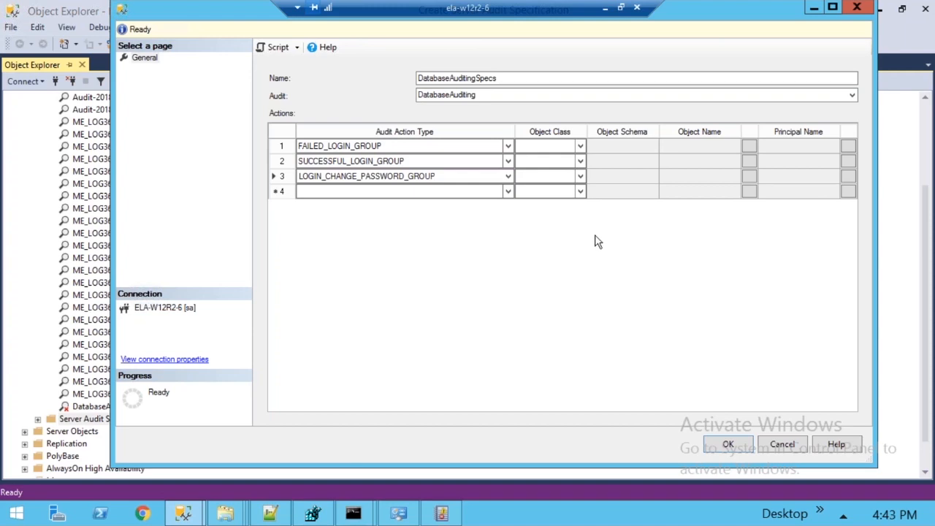
pyautogui.click(507, 192)
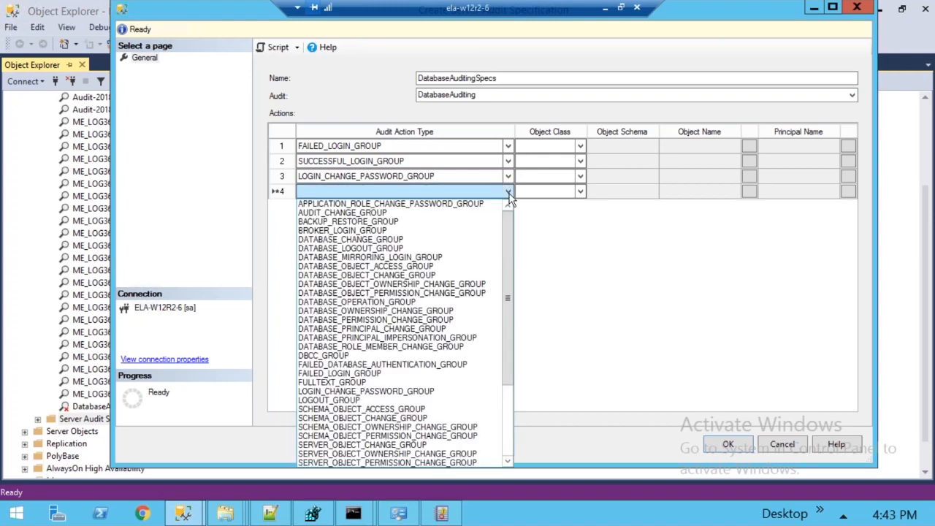
pyautogui.click(423, 275)
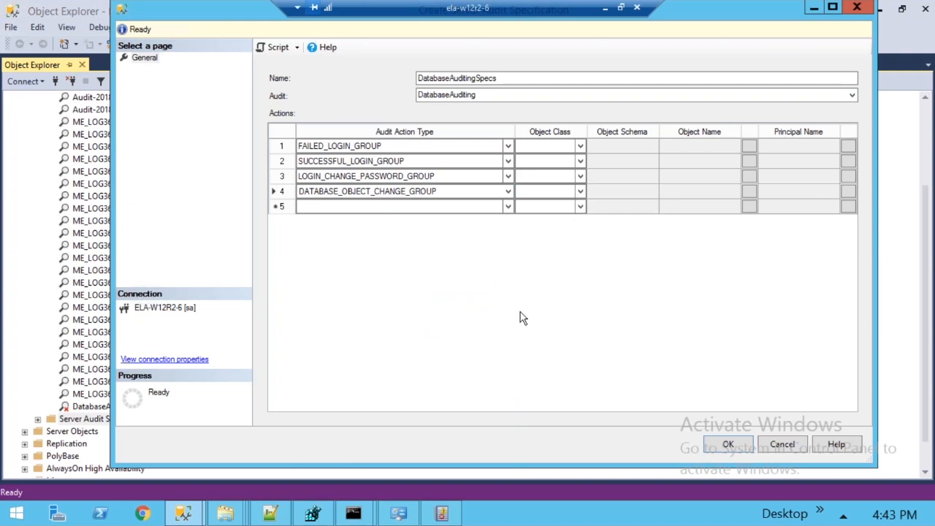
# Add DATABASE_PRINCIPAL_CHANGE_GROUP and SCHEMA_OBJECT_CHANGE_GROUP as the fifth and sixth audit action types.
pyautogui.click(508, 213)
pyautogui.click(508, 213)
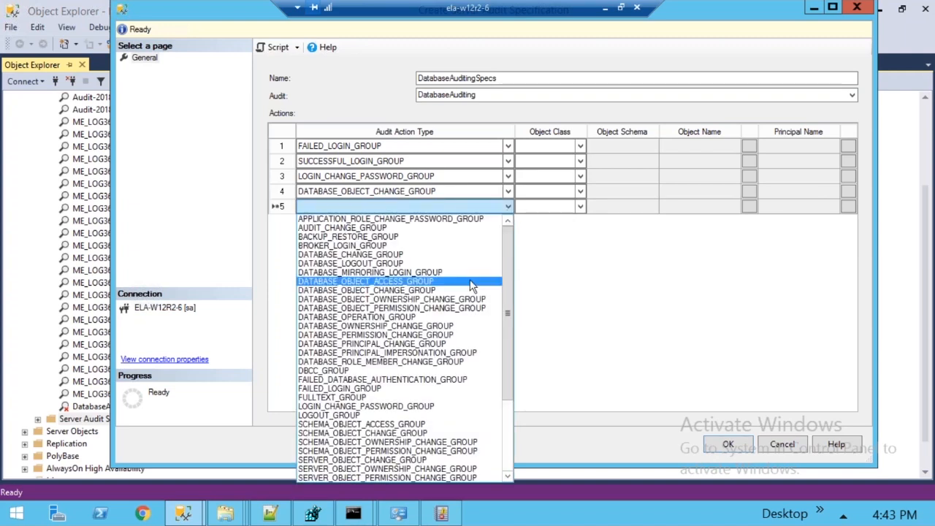
pyautogui.click(420, 344)
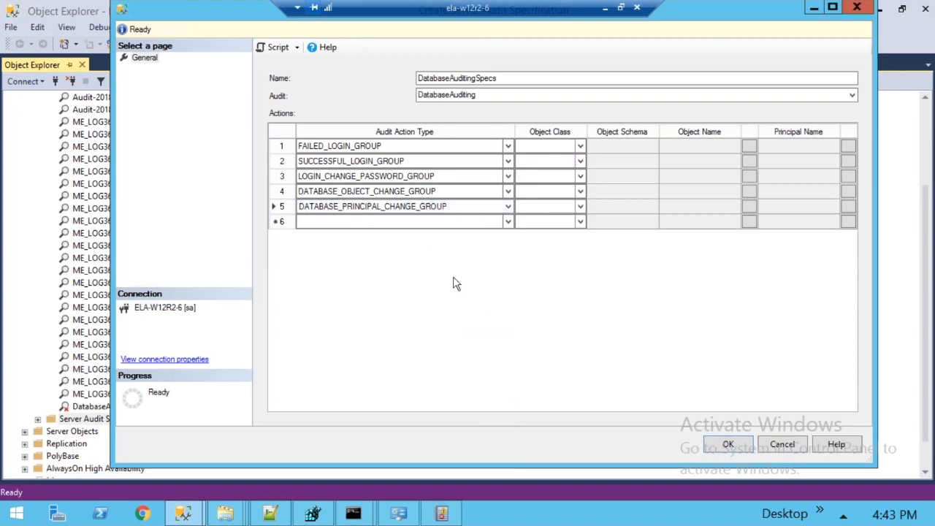
pyautogui.click(504, 225)
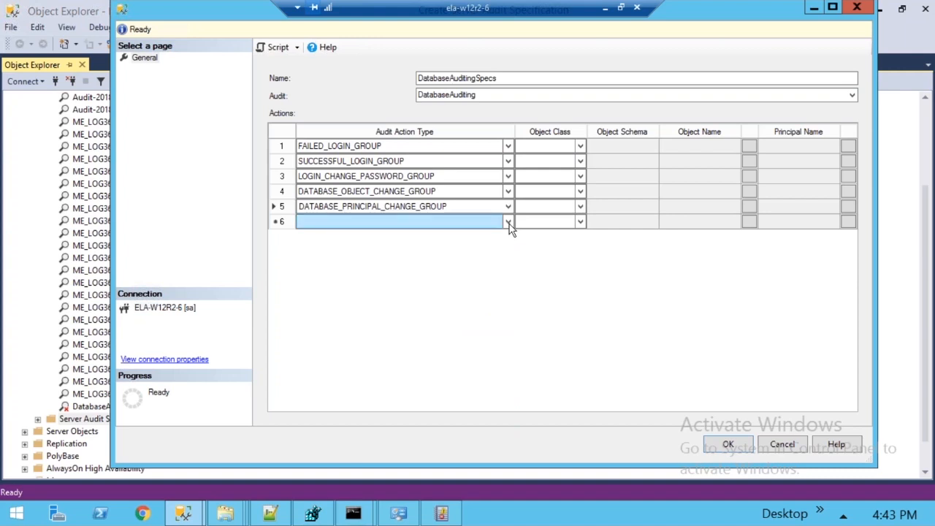
pyautogui.click(508, 222)
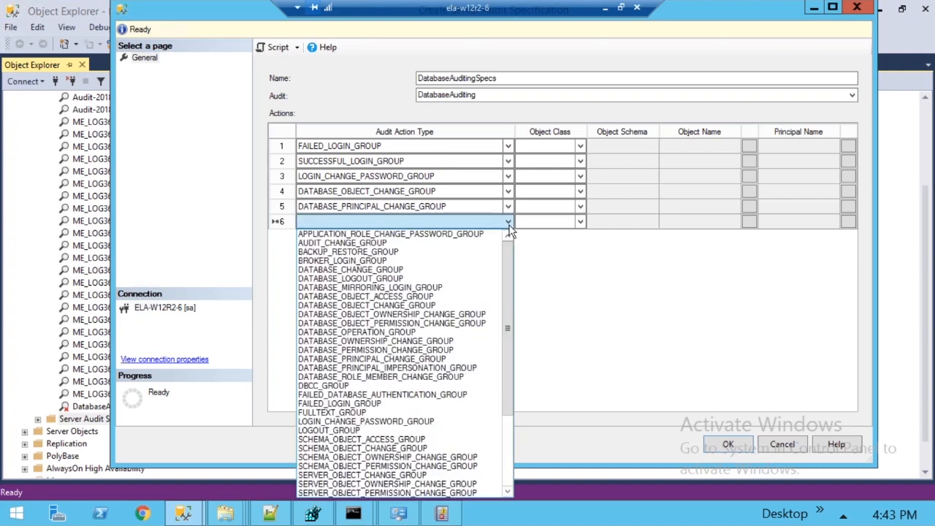
pyautogui.moveTo(507, 307); pyautogui.dragTo(515, 377)
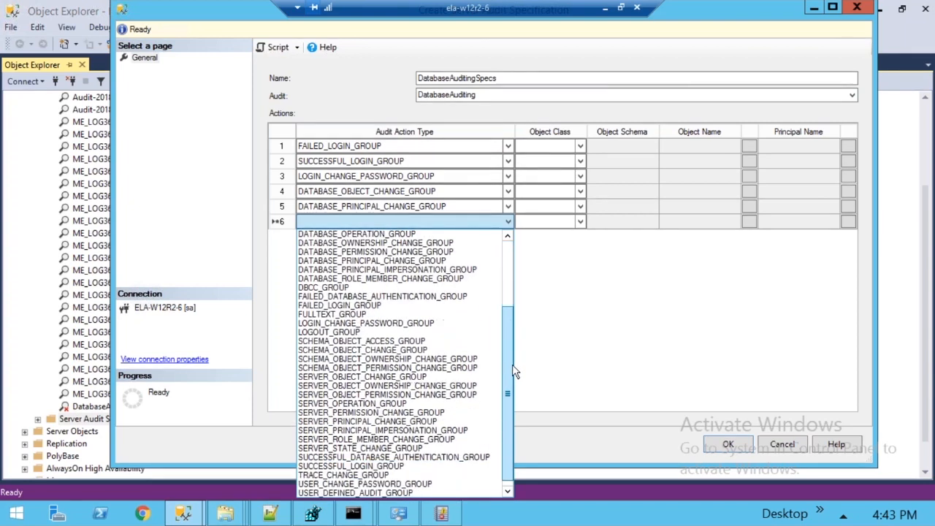
pyautogui.click(421, 351)
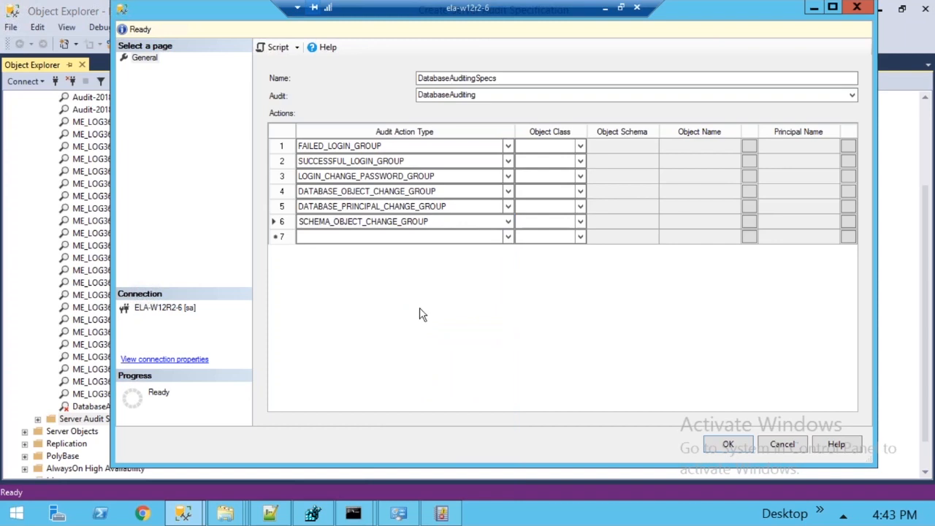
# Add SERVER_PRINCIPAL_CHANGE_GROUP as the seventh audit action type of the specification.
pyautogui.click(509, 236)
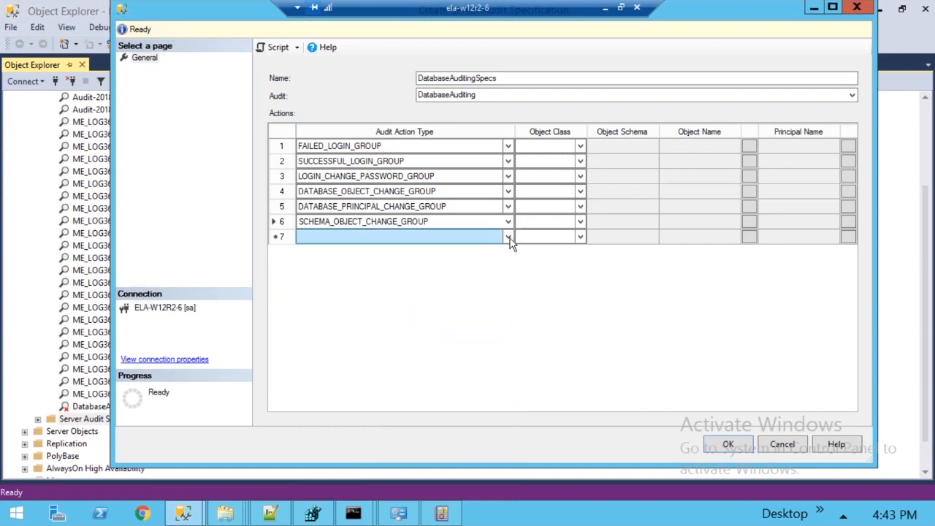
pyautogui.click(509, 238)
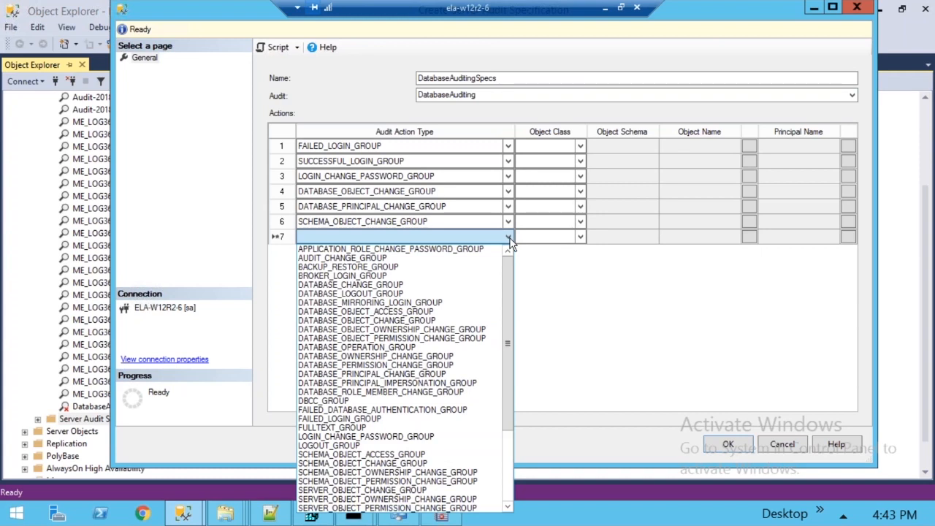
pyautogui.scroll(-1, 509, 376)
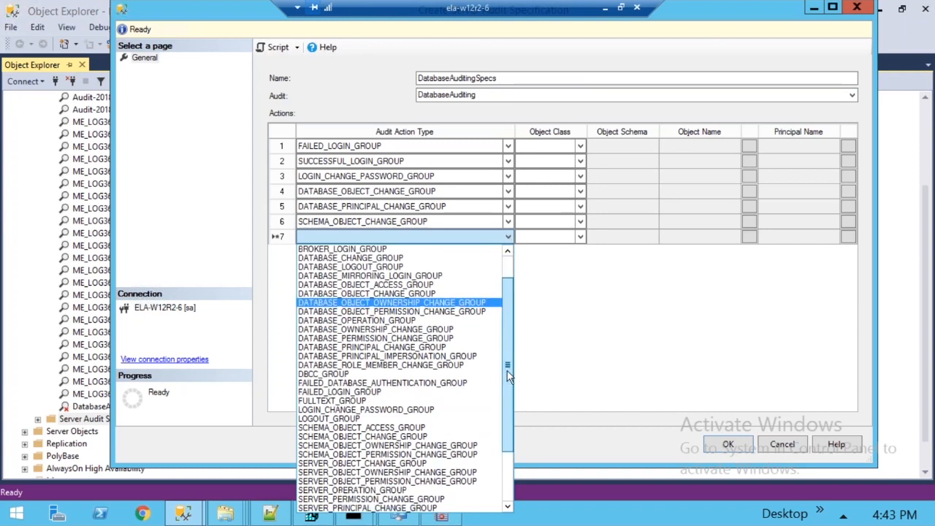
pyautogui.scroll(-3, 509, 376)
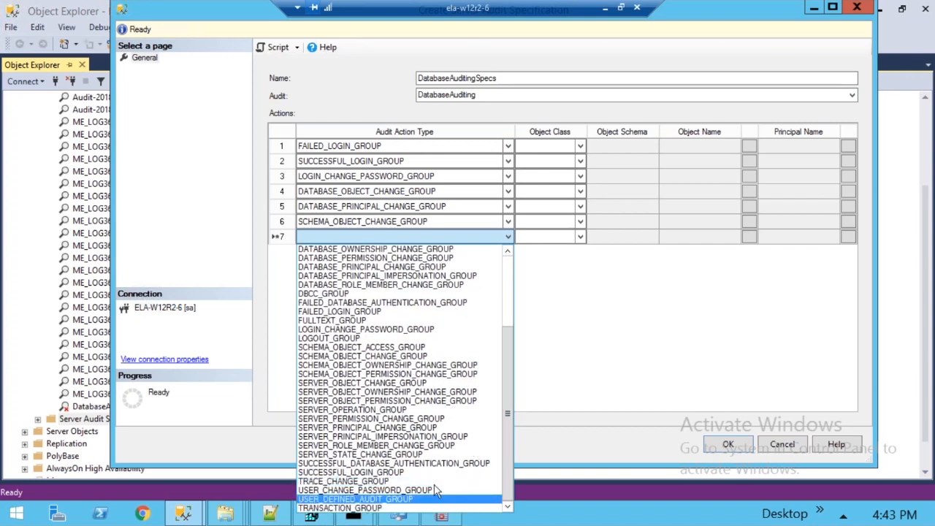
pyautogui.click(392, 428)
# Add SERVER_STATE_CHANGE_GROUP as the eighth audit action type and create the DatabaseAuditingSpecs server audit specification.
pyautogui.click(479, 252)
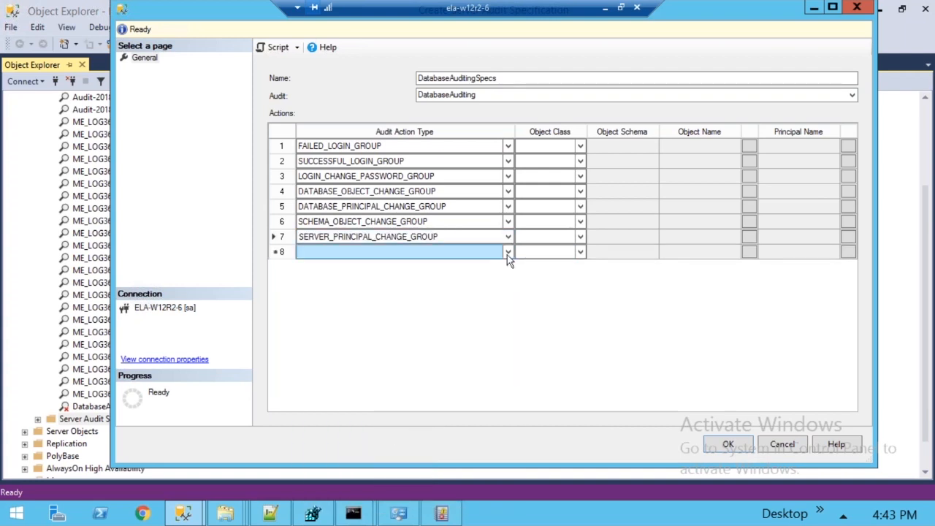
pyautogui.click(508, 255)
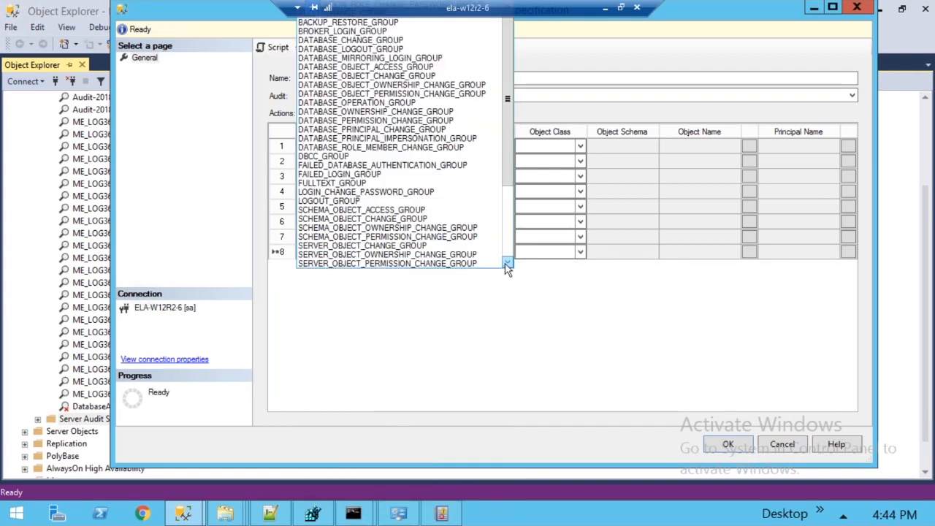
pyautogui.moveTo(505, 160); pyautogui.dragTo(505, 222)
pyautogui.click(419, 211)
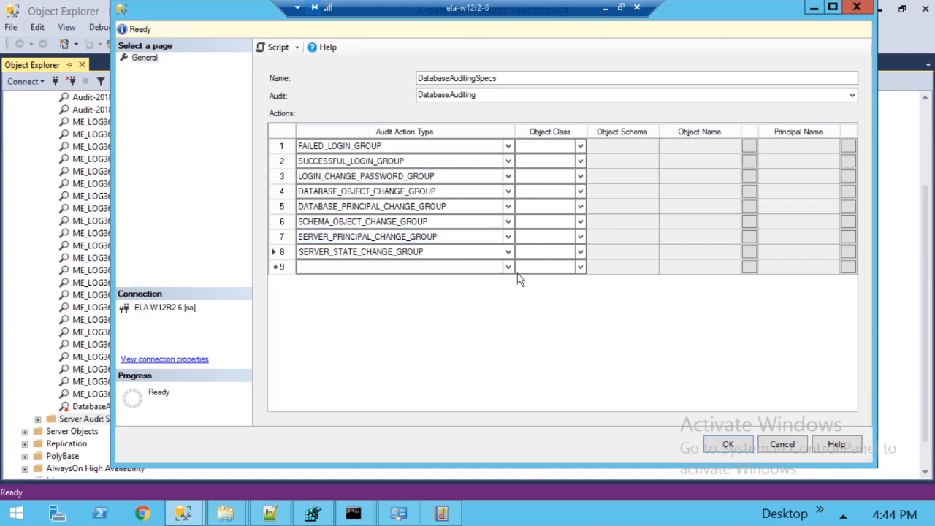
pyautogui.click(716, 444)
# Enable the DatabaseAuditingSpecs specification under Server Audit Specifications and dismiss the result dialog.
pyautogui.click(37, 419)
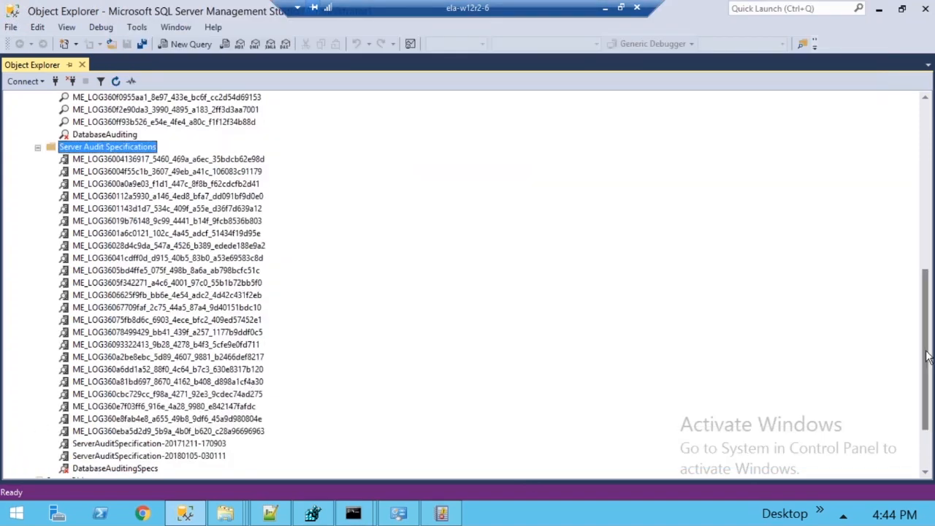
pyautogui.scroll(-3, 193, 437)
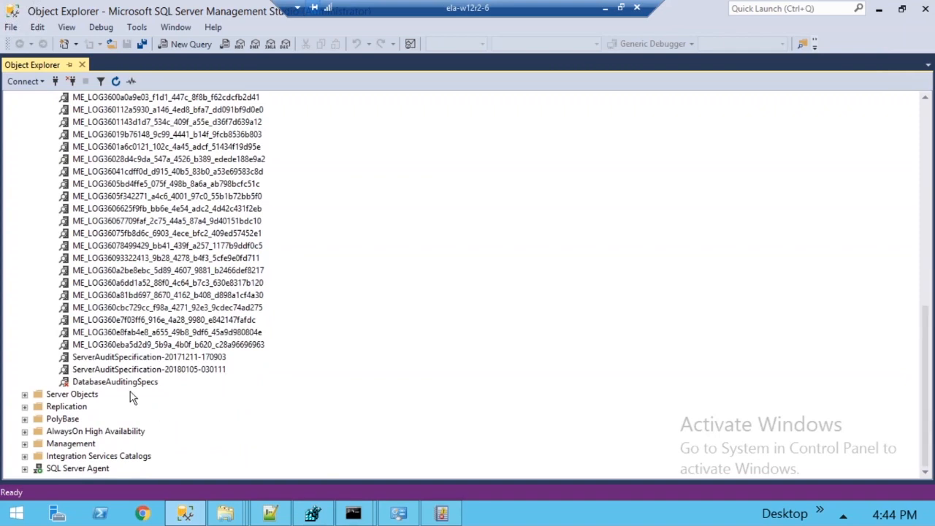
pyautogui.rightClick(90, 385)
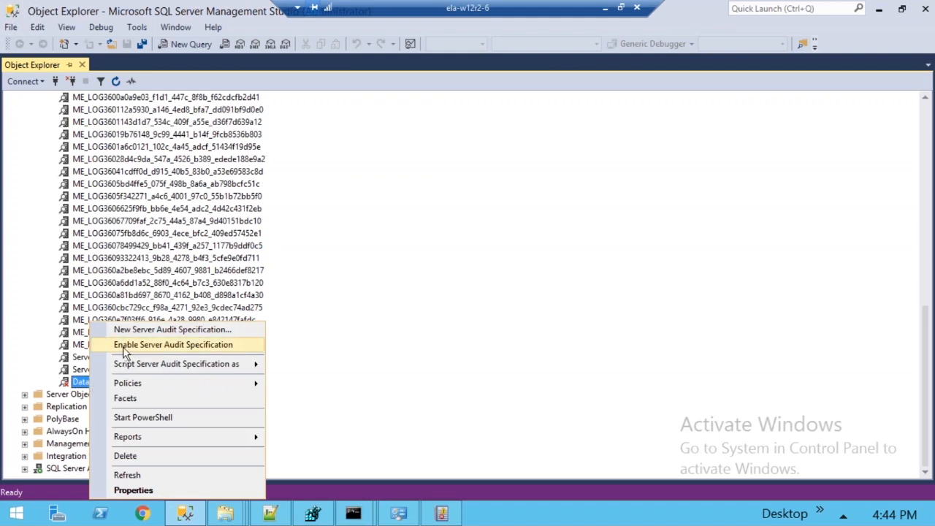
pyautogui.click(125, 350)
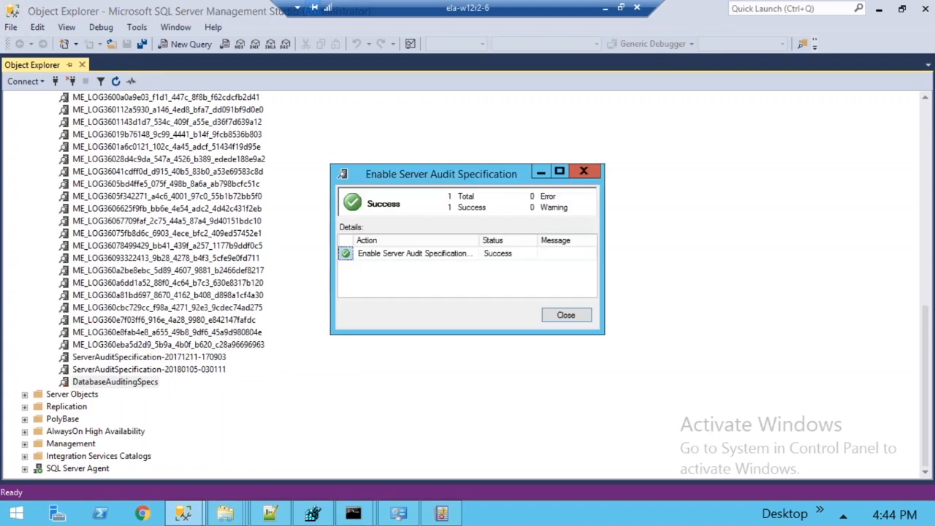
pyautogui.click(566, 316)
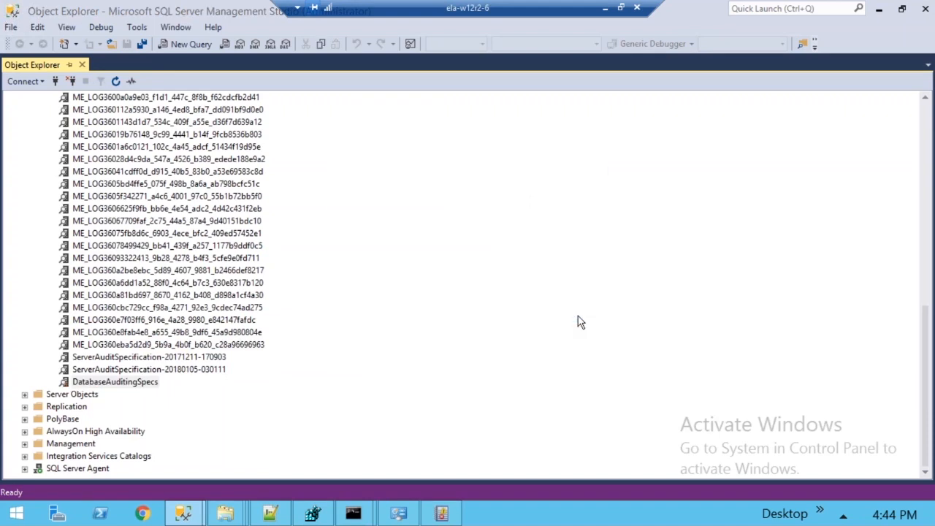
# Enable the DatabaseAuditing audit above the Server Audit Specifications folder and dismiss the result dialog.
pyautogui.moveTo(927, 380); pyautogui.dragTo(926, 260)
pyautogui.click(104, 333)
pyautogui.rightClick(103, 333)
pyautogui.click(149, 314)
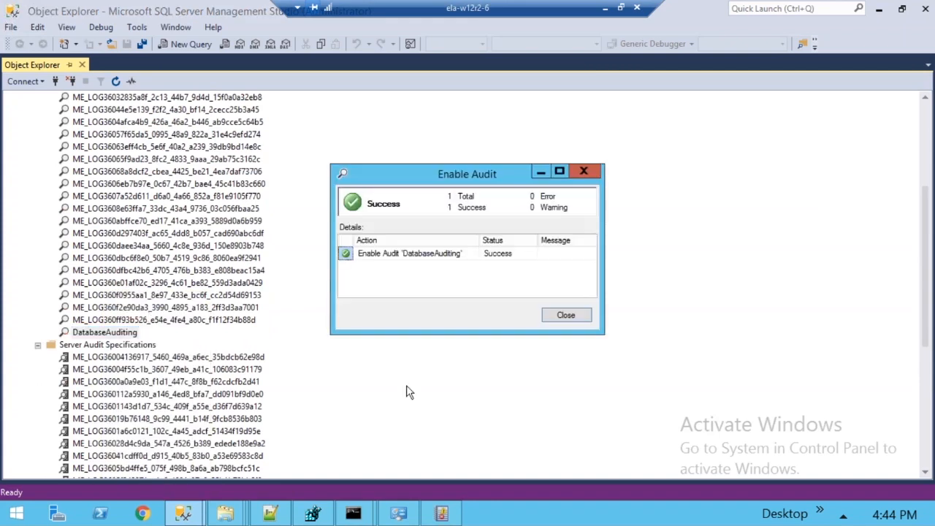
pyautogui.click(567, 316)
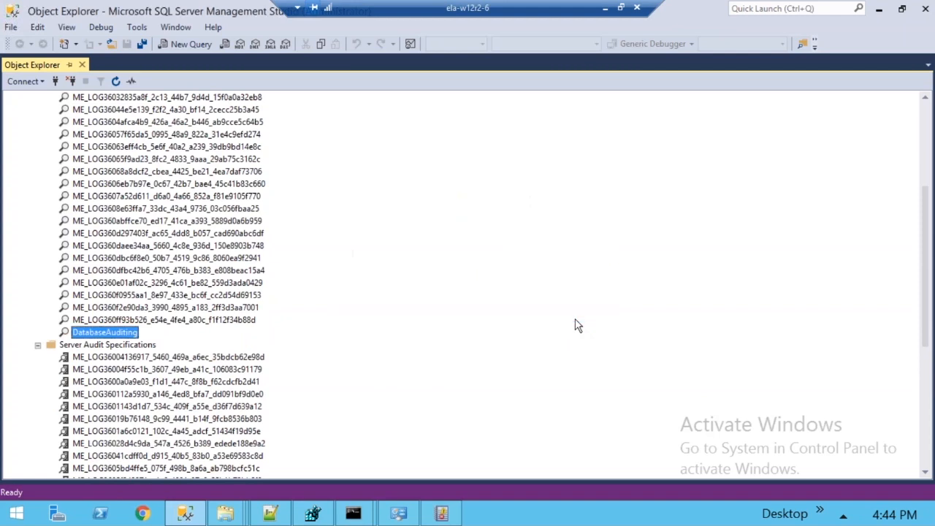
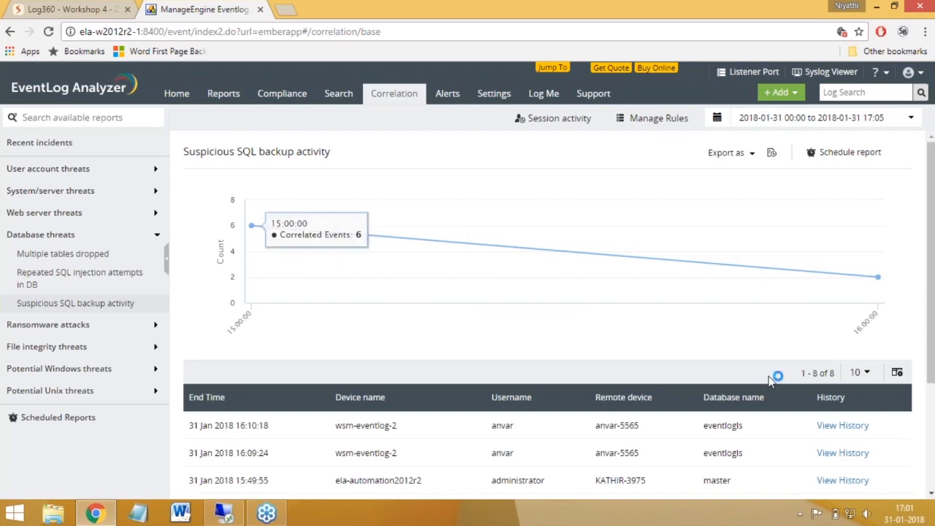
# Switch to EventLog Analyzer and examine the chart and incident table of the Suspicious SQL backup activity report.
pyautogui.scroll(-2, 931, 292)
pyautogui.scroll(2, 931, 292)
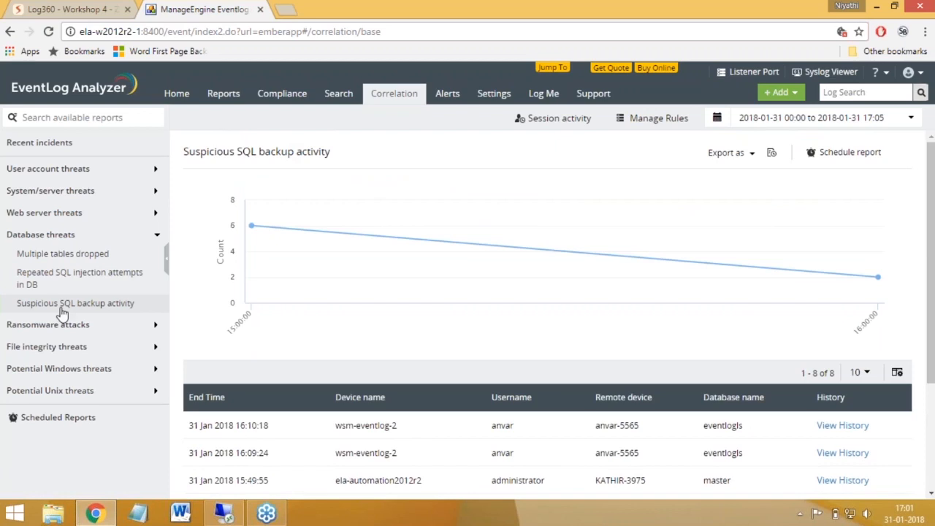
pyautogui.moveTo(873, 281)
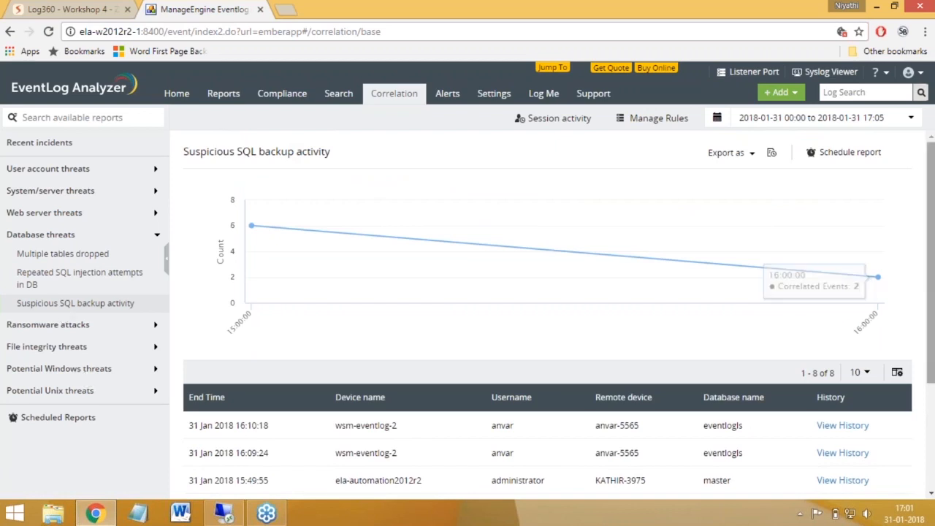
pyautogui.scroll(-3, 931, 292)
pyautogui.scroll(3, 931, 292)
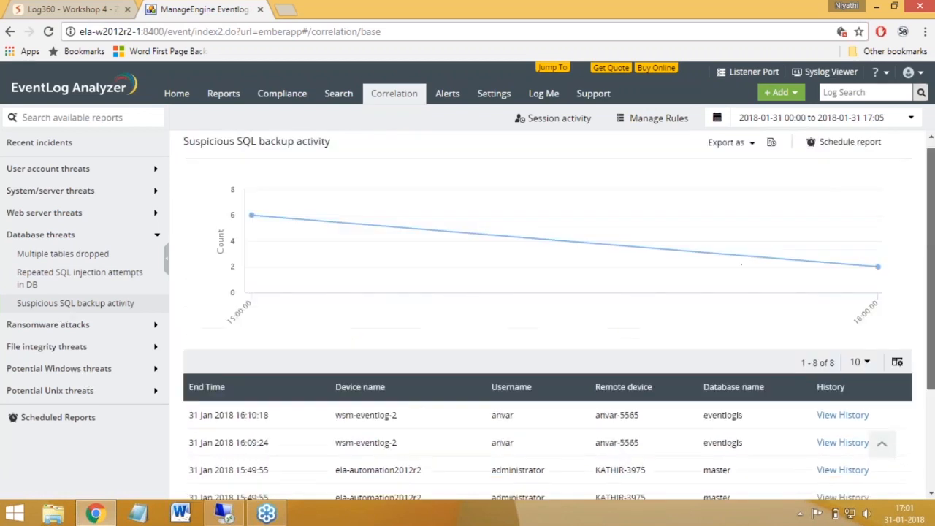
# Check the Recent incidents overview and reopen the Suspicious SQL backup activity report under Database threats to review its incident list.
pyautogui.click(32, 146)
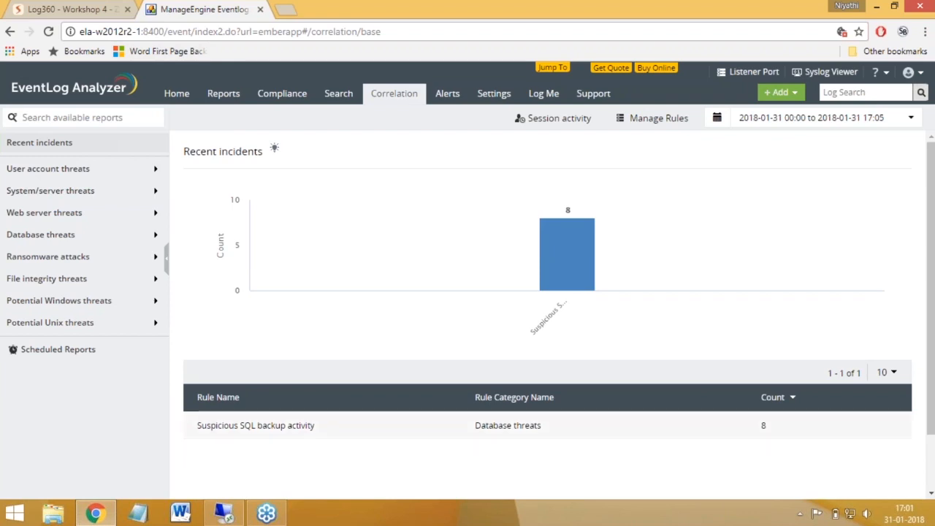
pyautogui.moveTo(562, 265)
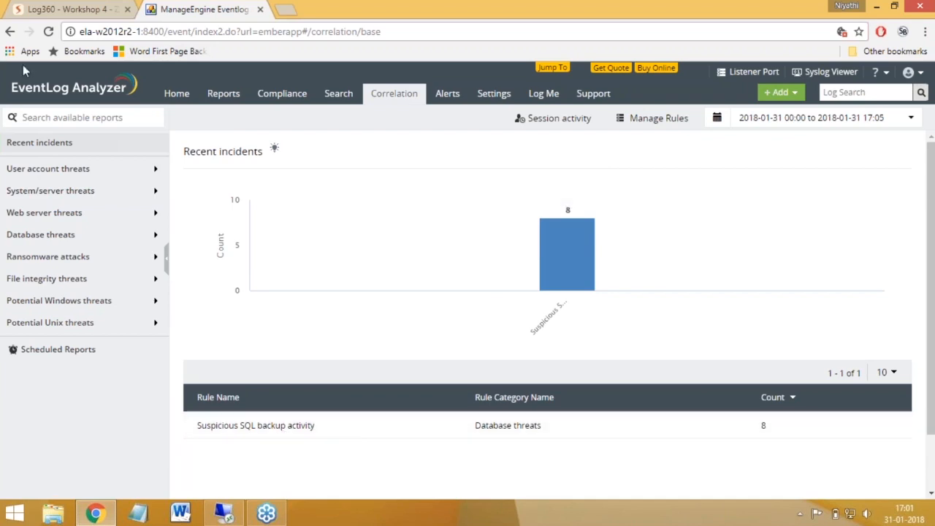
pyautogui.click(40, 235)
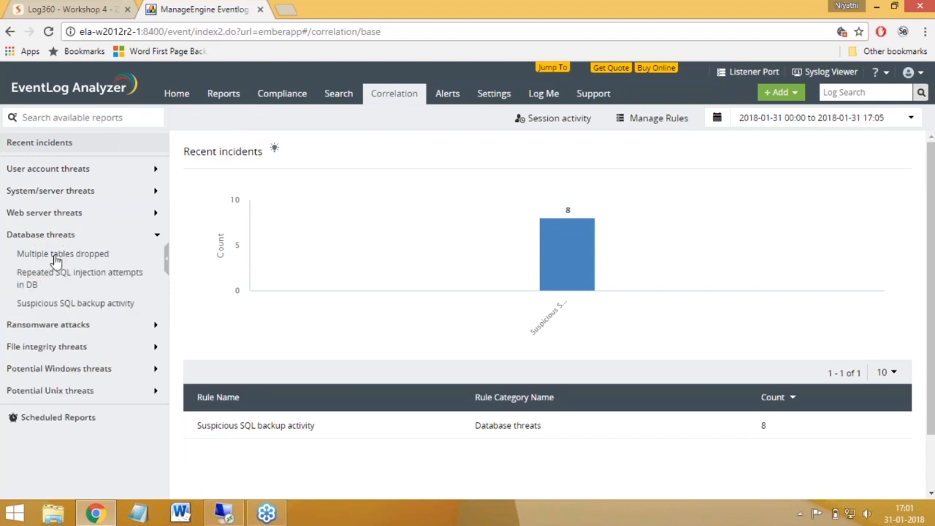
pyautogui.click(75, 303)
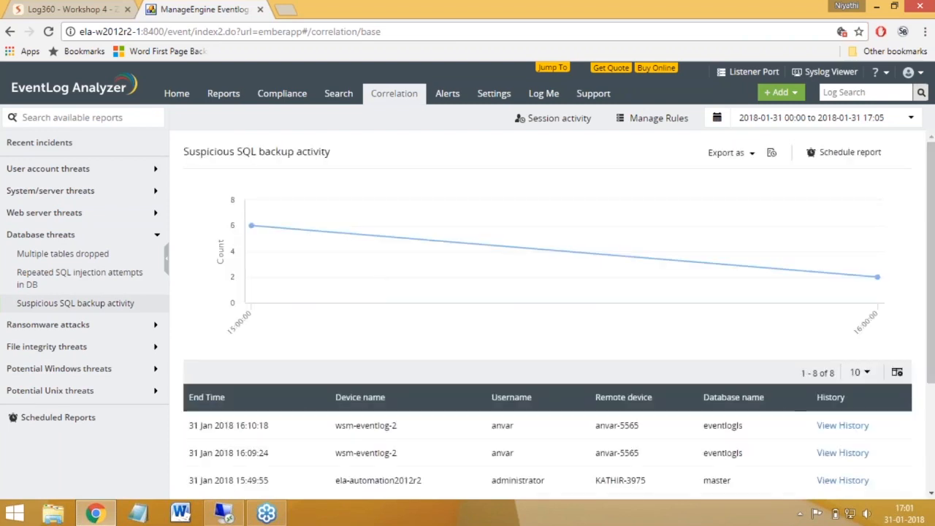
pyautogui.scroll(-3, 548, 307)
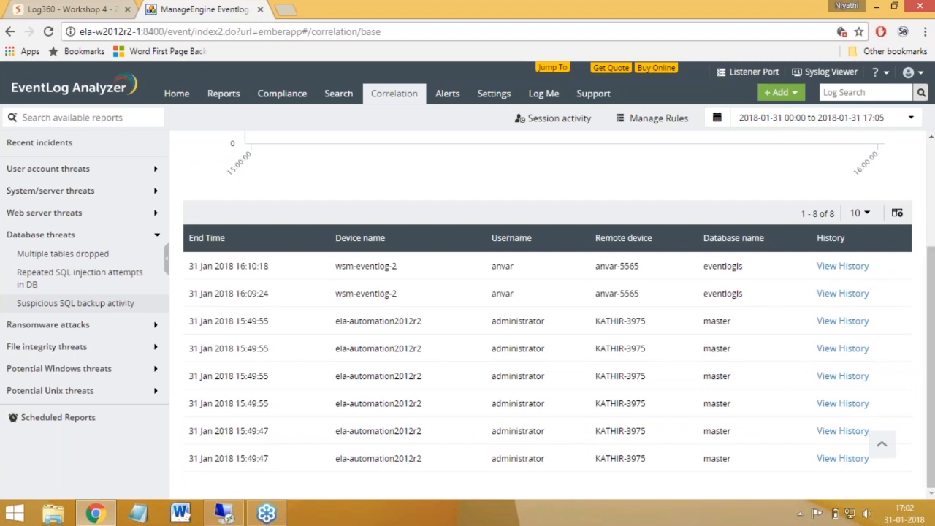
pyautogui.moveTo(931, 371); pyautogui.dragTo(933, 319)
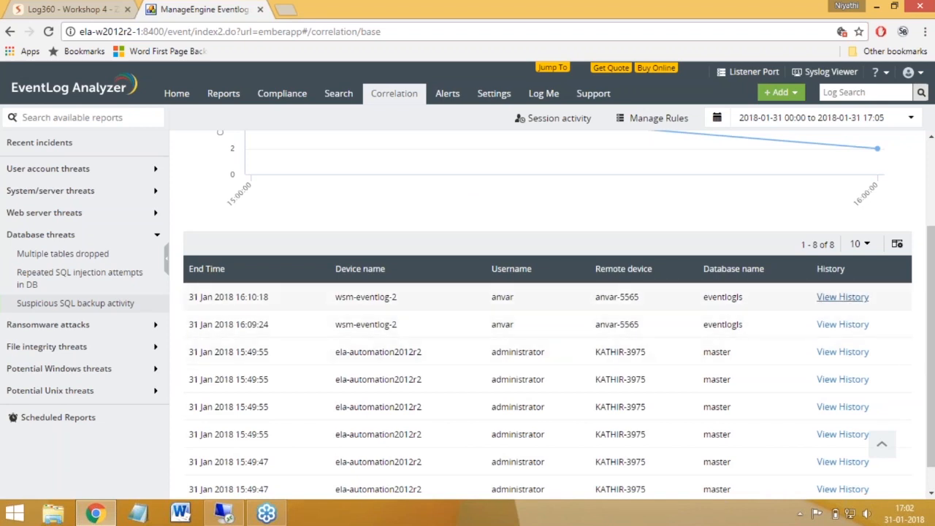
# Open the event history of the 31 Jan 2018 16:10:18 incident and read down to its earliest events.
pyautogui.click(831, 298)
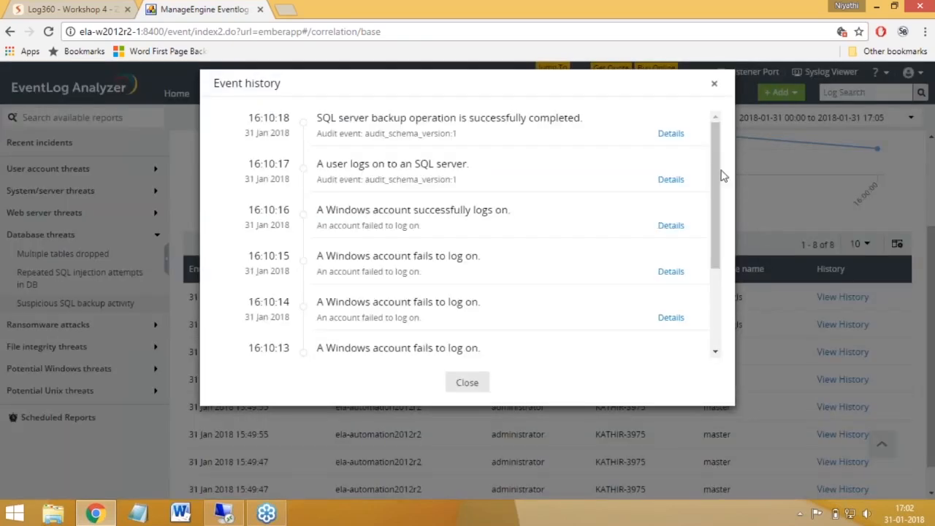
pyautogui.moveTo(714, 167); pyautogui.dragTo(722, 292)
pyautogui.moveTo(731, 245); pyautogui.dragTo(714, 310)
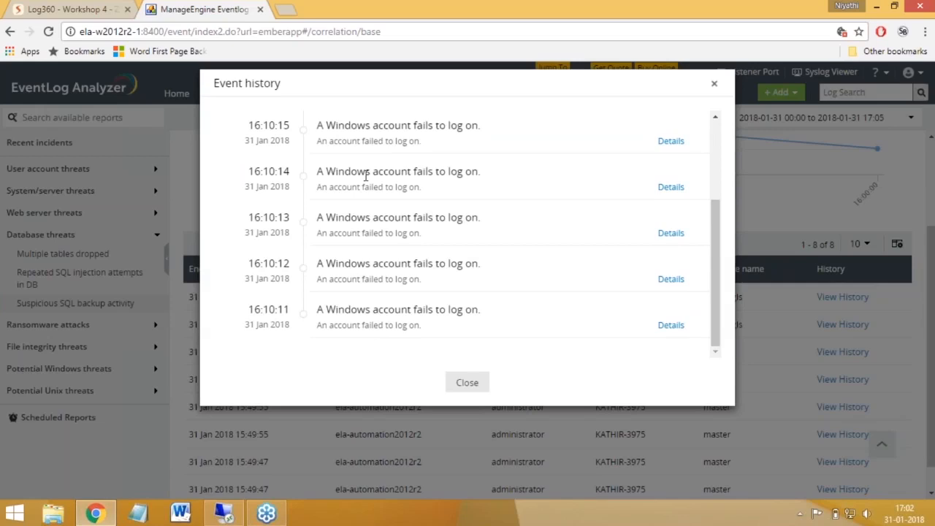
pyautogui.moveTo(713, 328); pyautogui.dragTo(712, 316)
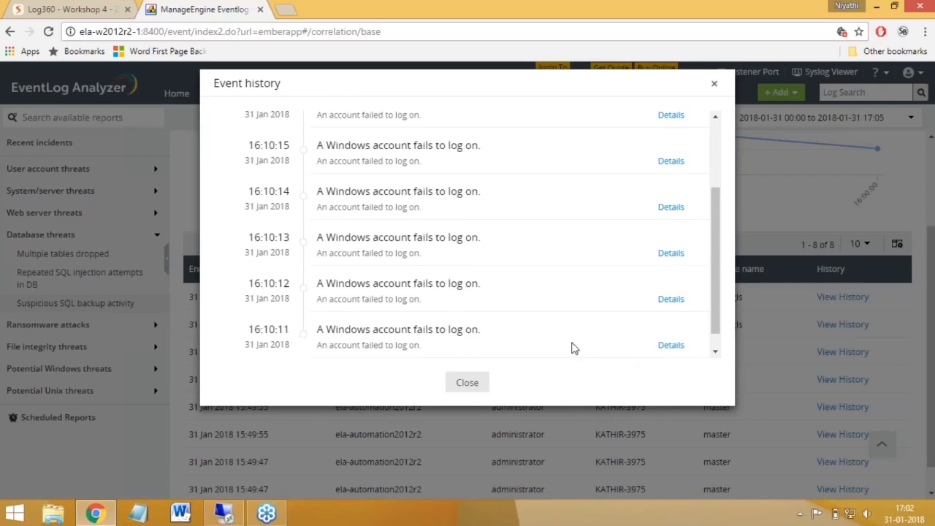
# View the details of the earliest Windows logon failure in the event history and return to the event list.
pyautogui.click(662, 350)
pyautogui.moveTo(717, 252); pyautogui.dragTo(722, 293)
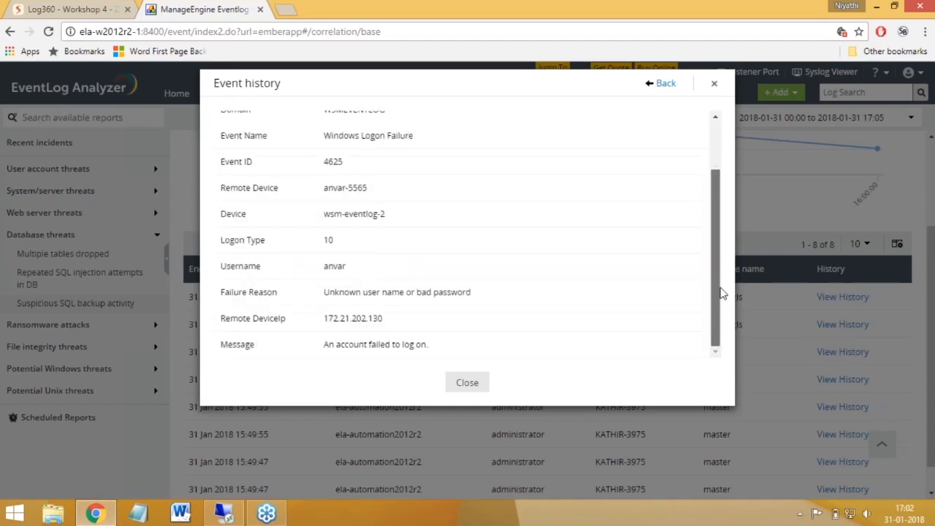
pyautogui.click(664, 85)
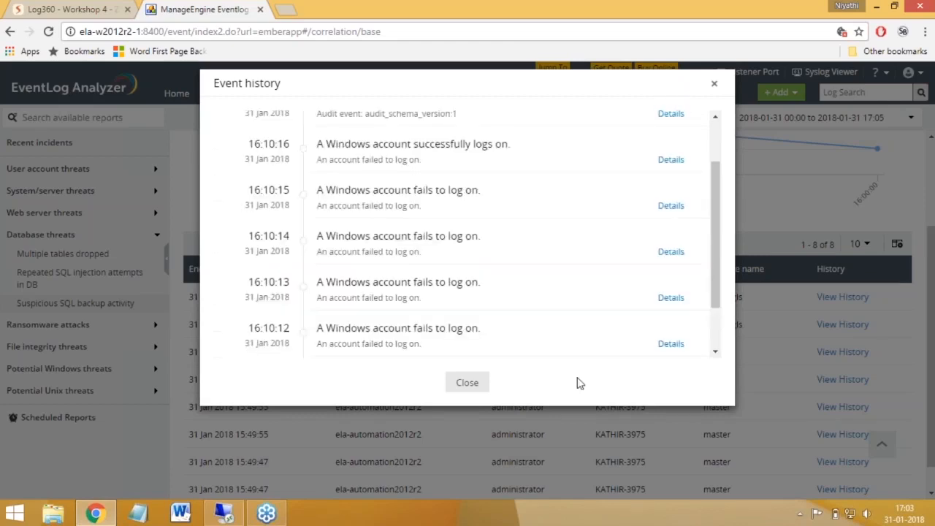
# Review the full sequence of events from the logon failures to the SQL Server backup and close the event history.
pyautogui.moveTo(716, 287); pyautogui.dragTo(712, 222)
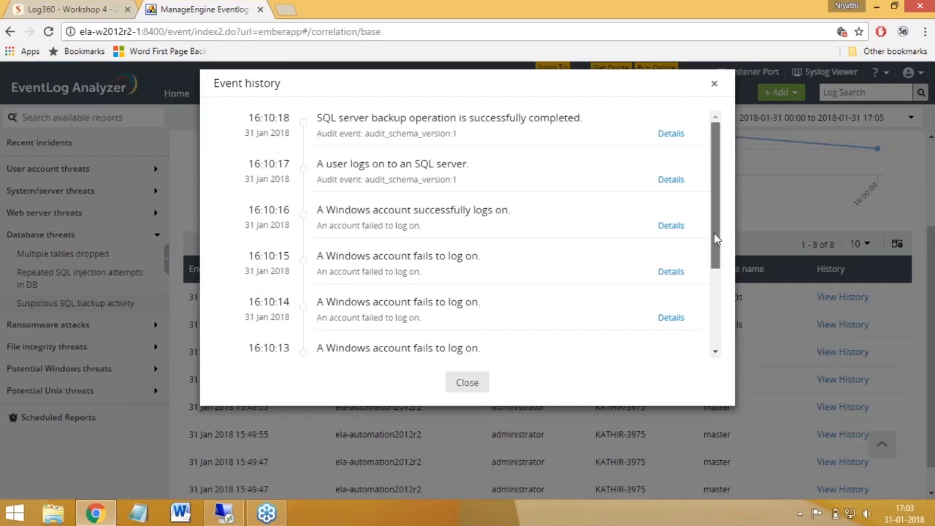
pyautogui.moveTo(715, 234); pyautogui.dragTo(715, 351)
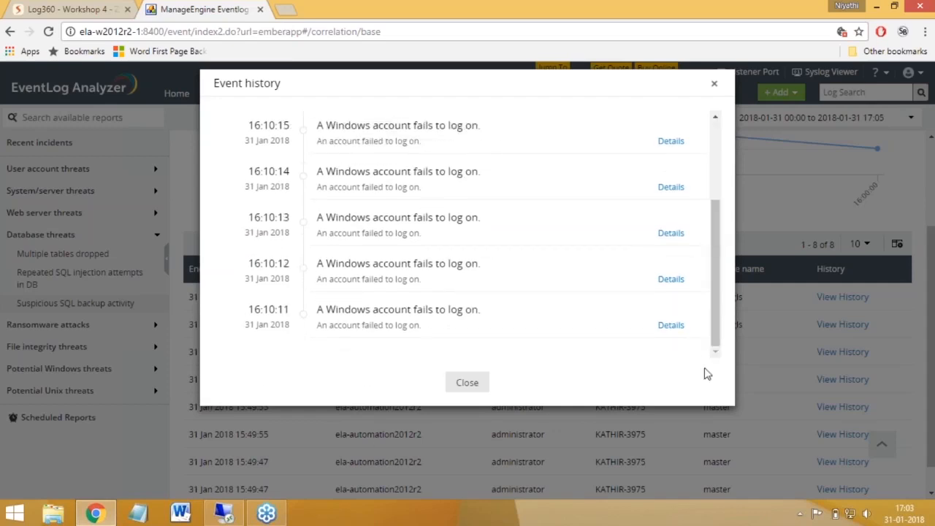
pyautogui.moveTo(715, 331); pyautogui.dragTo(720, 221)
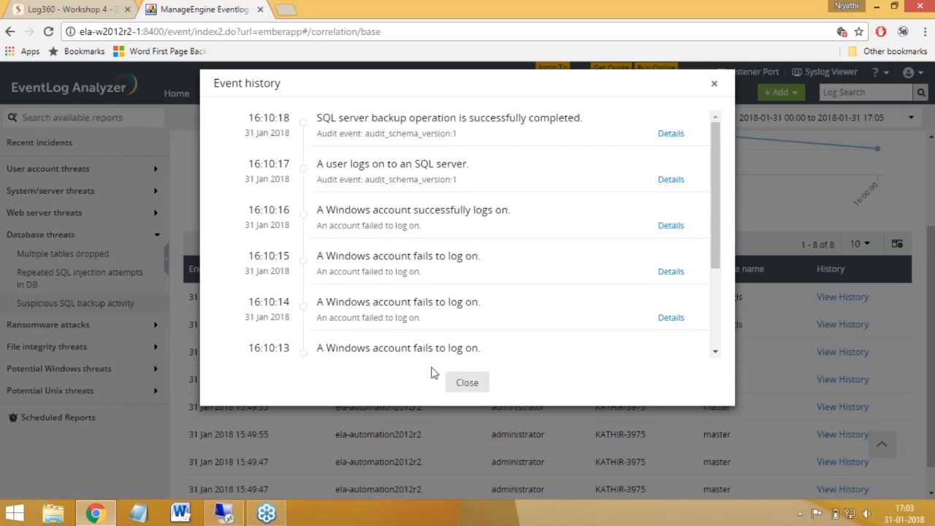
pyautogui.click(468, 383)
pyautogui.scroll(2, 471, 328)
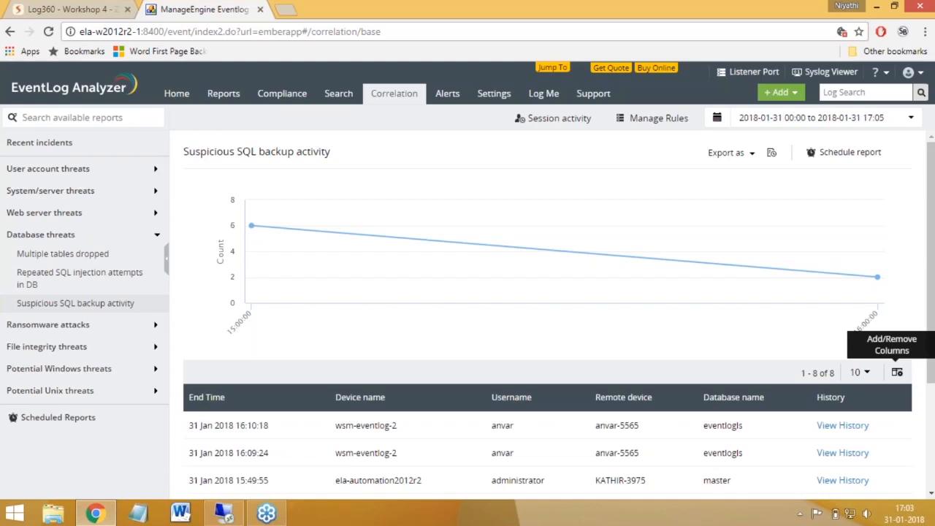
# Remove the Remote device column of Action 1 from the report, add the Logon type column of Action 2, and save.
pyautogui.click(896, 372)
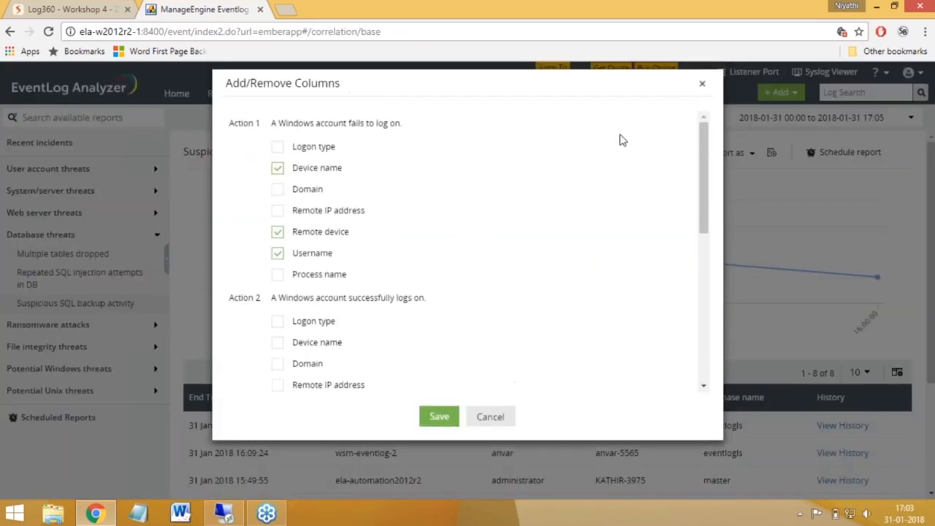
pyautogui.moveTo(699, 151); pyautogui.dragTo(713, 130)
pyautogui.click(278, 169)
pyautogui.click(277, 168)
pyautogui.click(277, 233)
pyautogui.click(278, 323)
pyautogui.click(436, 417)
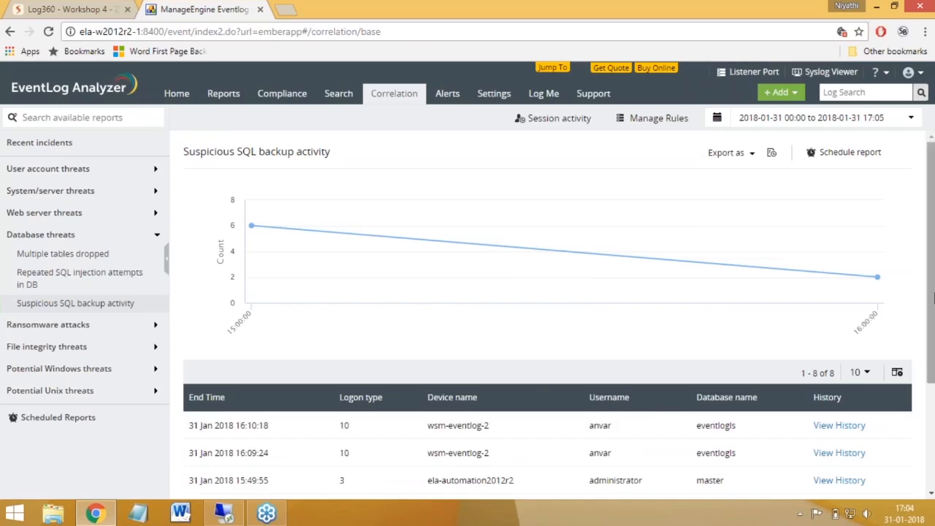
# Examine the Suspicious SQL backup activity incident table with its updated columns.
pyautogui.scroll(-3, 929, 256)
pyautogui.scroll(2, 930, 255)
pyautogui.scroll(-2, 930, 256)
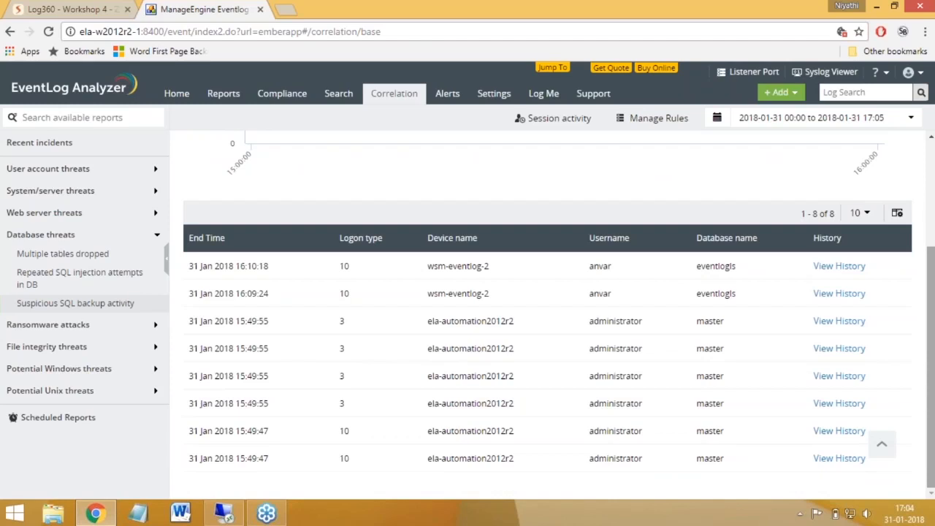
pyautogui.scroll(3, 929, 256)
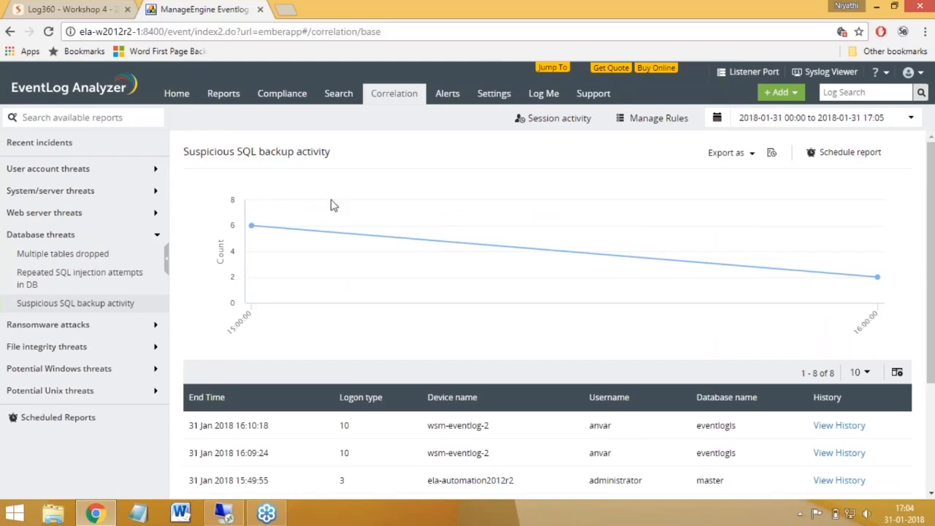
# Open the correlation rule management page and look over the predefined rules.
pyautogui.click(653, 122)
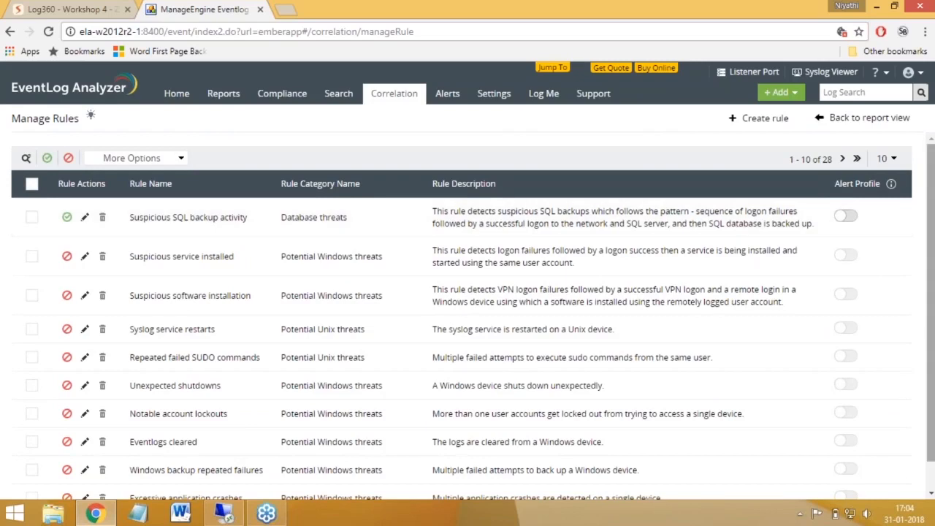
pyautogui.scroll(-1, 468, 314)
pyautogui.moveTo(932, 281); pyautogui.dragTo(933, 253)
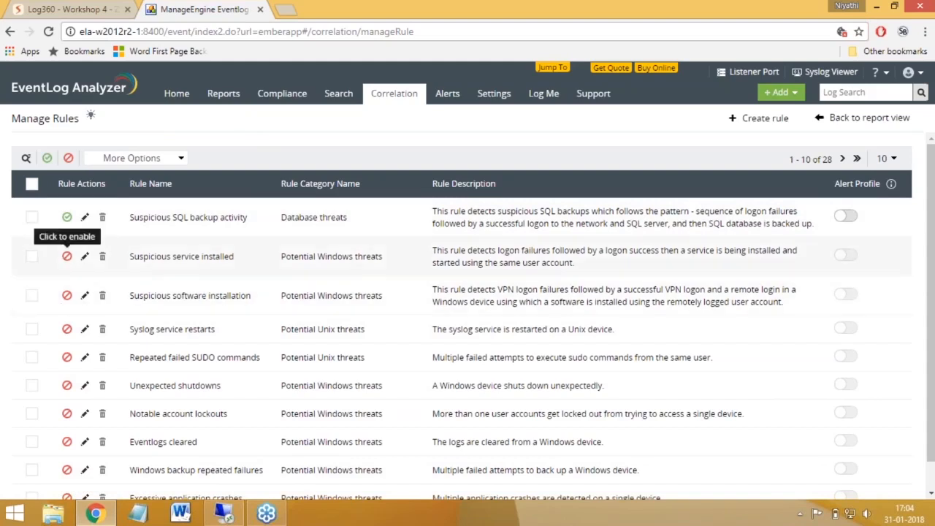
# Enable and disable the Suspicious service installed rule, and turn on the alert profile for Suspicious SQL backup activity.
pyautogui.click(67, 257)
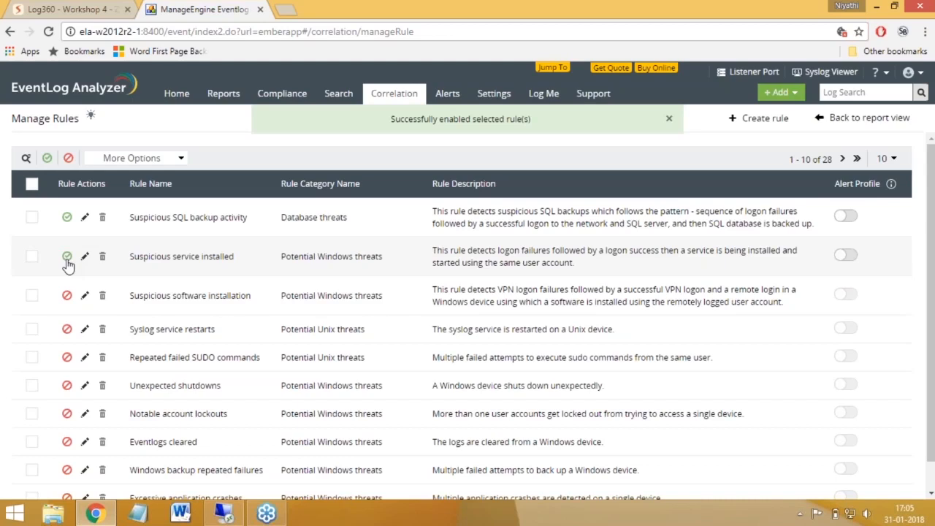
pyautogui.click(67, 259)
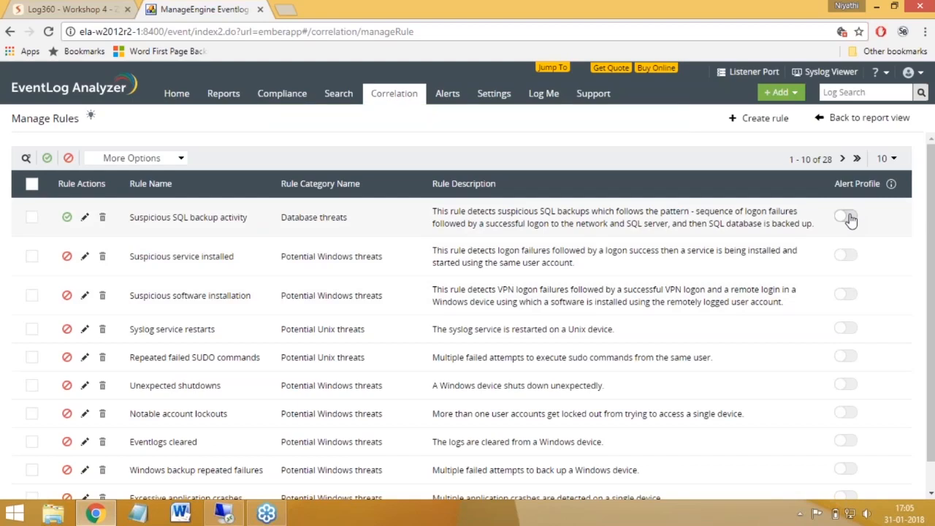
pyautogui.click(847, 217)
# Open the Suspicious SQL backup activity rule for editing and look over its sequence of actions.
pyautogui.click(85, 219)
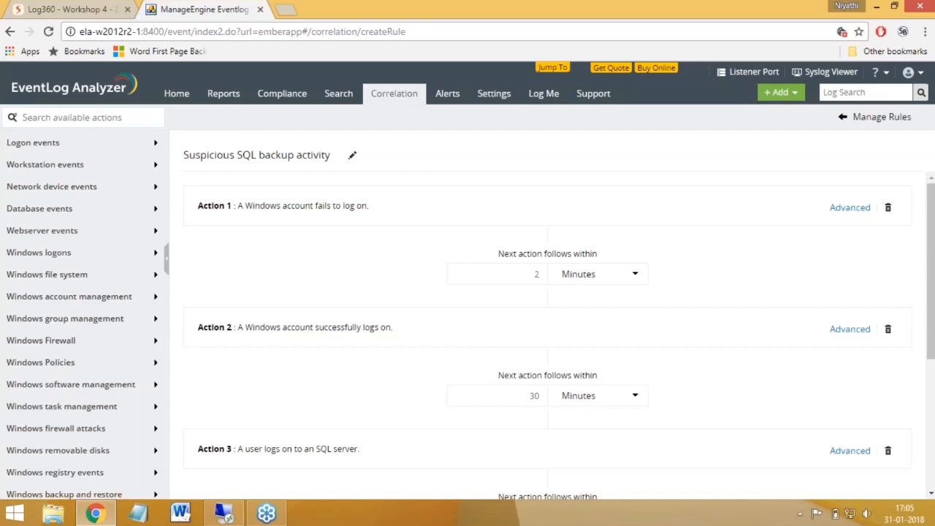
pyautogui.scroll(-1, 531, 277)
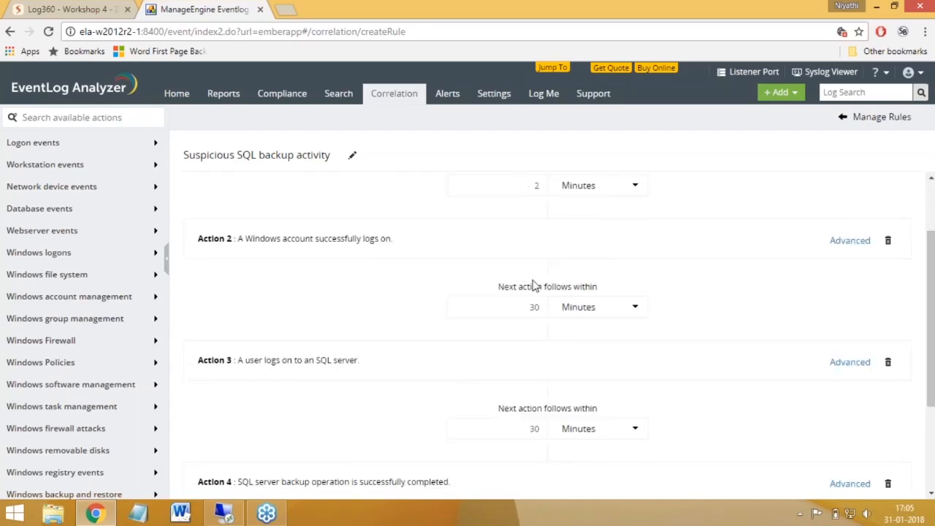
pyautogui.moveTo(931, 336); pyautogui.dragTo(932, 288)
# Set the threshold period of Action 1 to 5 minutes and the time allowed until Action 2 to 5 minutes.
pyautogui.click(849, 208)
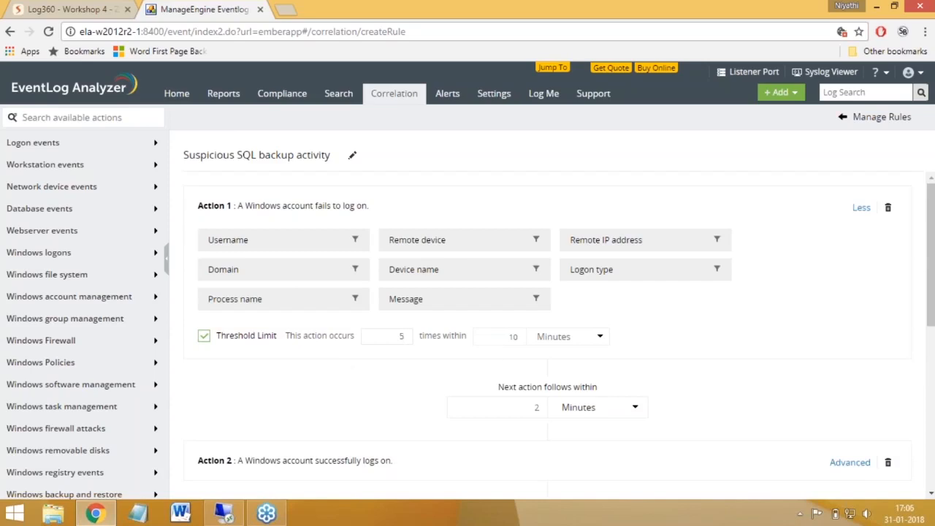
pyautogui.click(517, 336)
pyautogui.press('BackSpace')
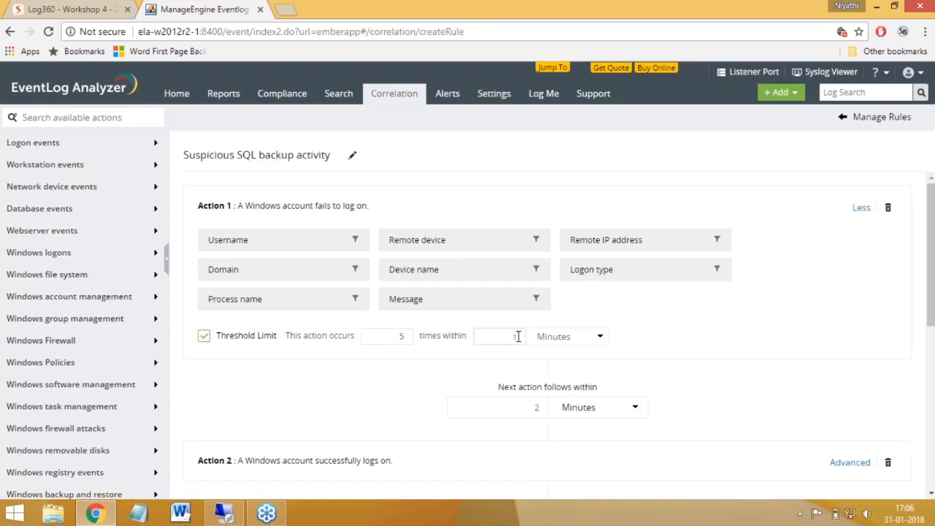
pyautogui.write('5')
pyautogui.doubleClick(535, 407)
pyautogui.write('5')
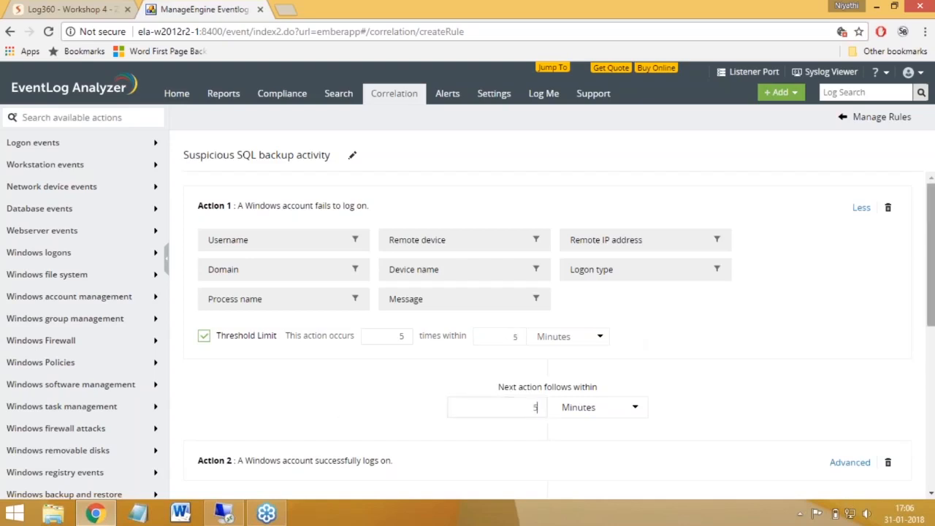
# Review the rule's action sequence with its time windows and the advanced threshold settings of Action 1.
pyautogui.moveTo(933, 270); pyautogui.dragTo(933, 344)
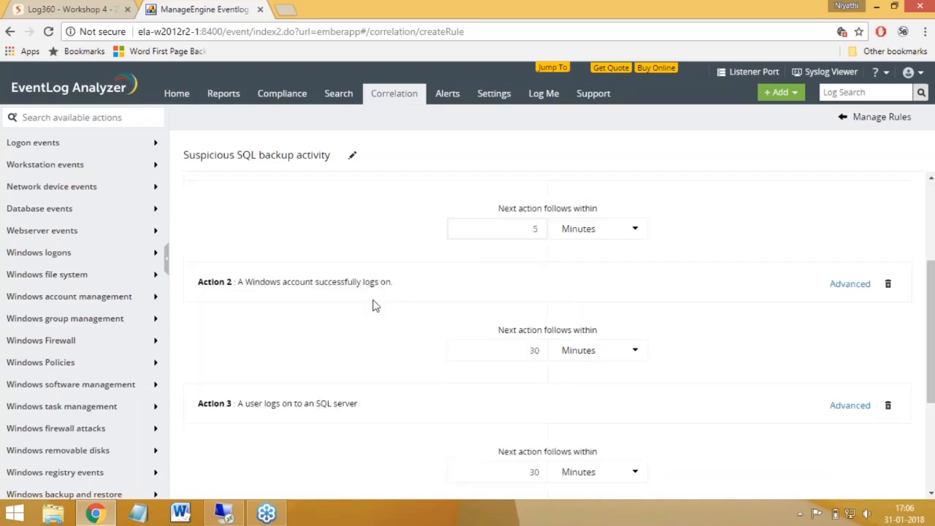
pyautogui.moveTo(931, 322); pyautogui.dragTo(931, 245)
pyautogui.scroll(-5, 536, 407)
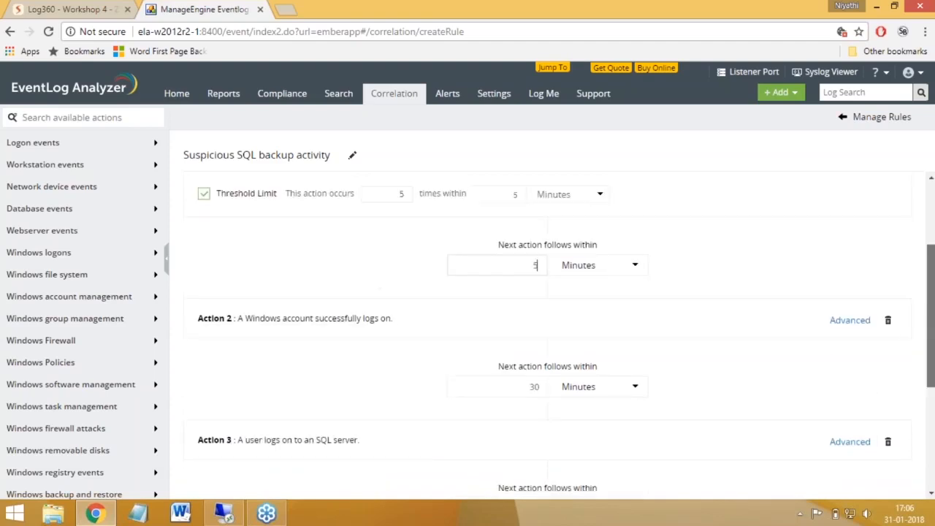
pyautogui.moveTo(931, 417); pyautogui.dragTo(931, 252)
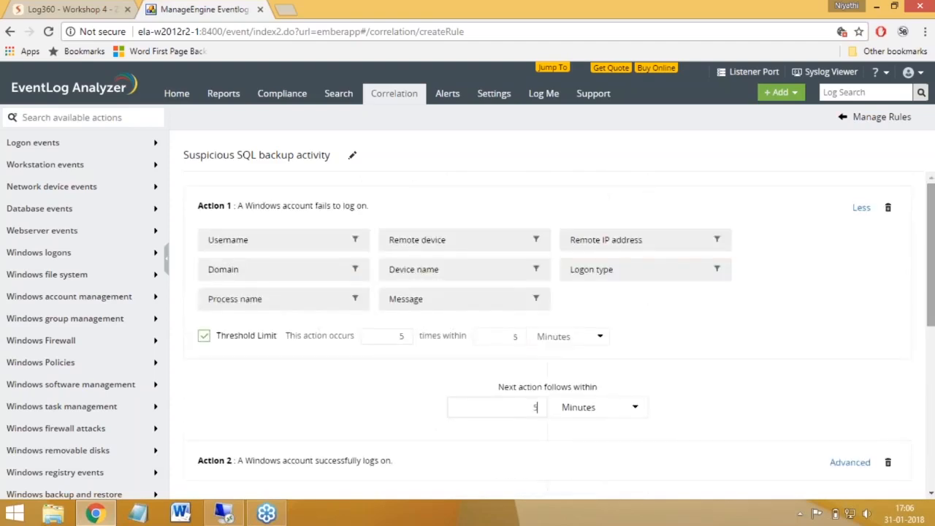
pyautogui.click(861, 210)
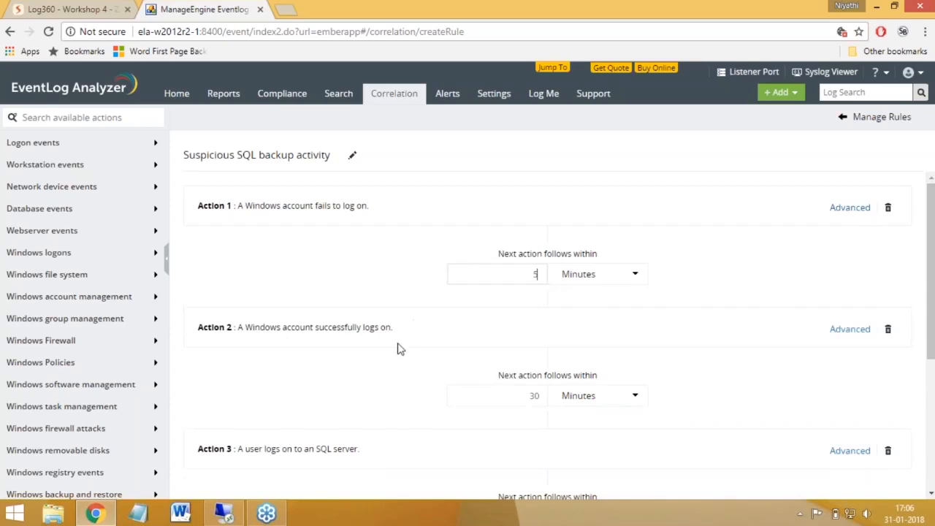
pyautogui.moveTo(931, 256)
pyautogui.mouseDown()
pyautogui.moveTo(931, 363)
pyautogui.moveTo(931, 255)
pyautogui.mouseUp()
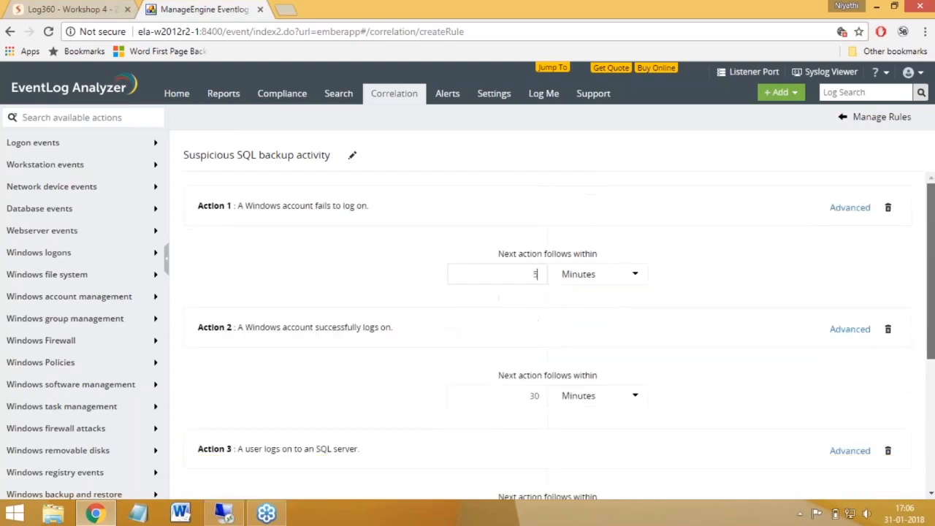
pyautogui.click(847, 209)
pyautogui.doubleClick(403, 336)
pyautogui.click(516, 337)
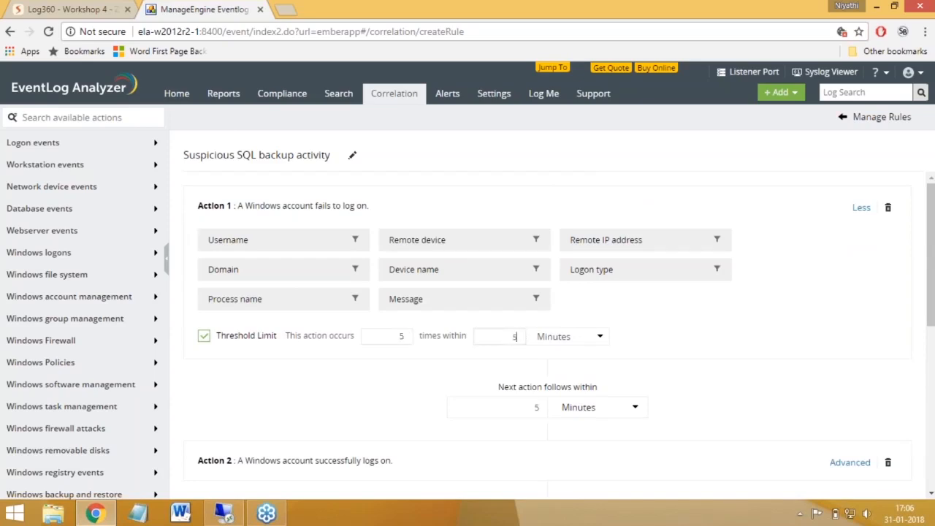
pyautogui.doubleClick(544, 408)
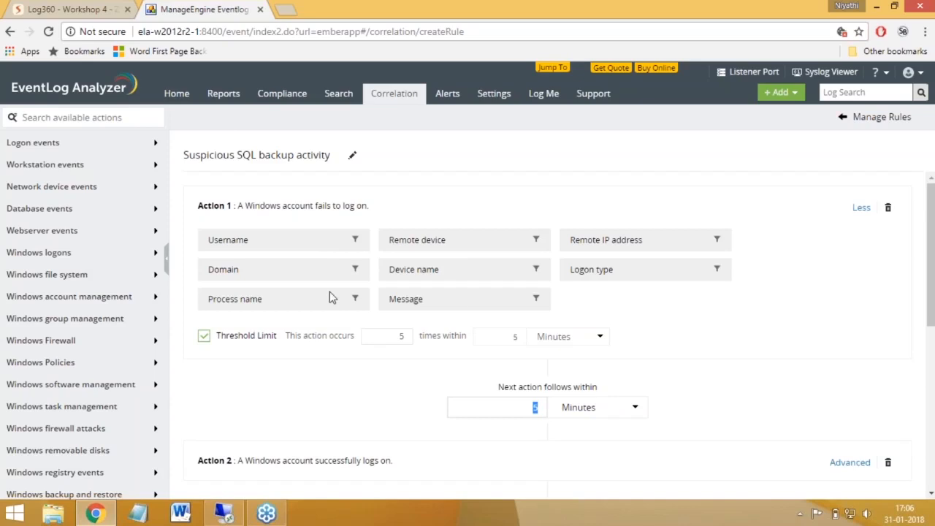
# Examine the Filter, Constant within action and Constant across actions options for the Device name field of Action 1, and close them.
pyautogui.click(538, 269)
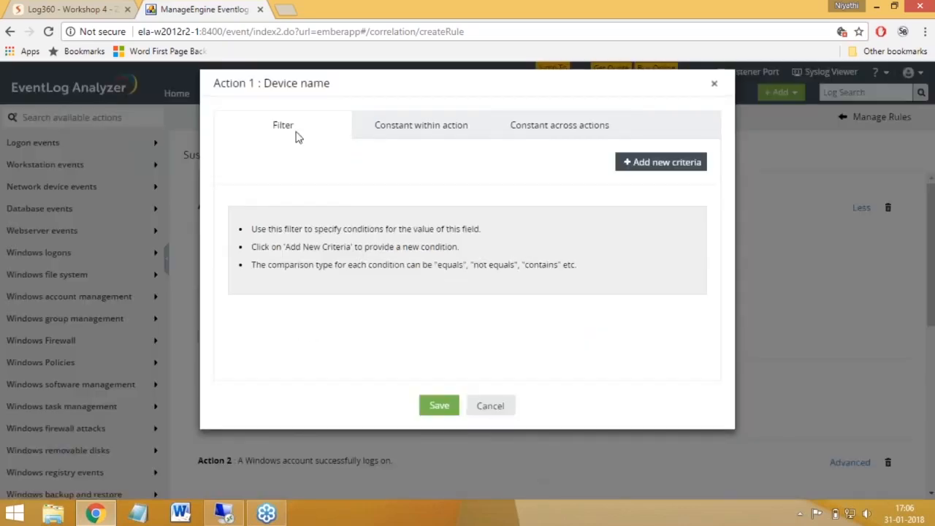
pyautogui.click(385, 129)
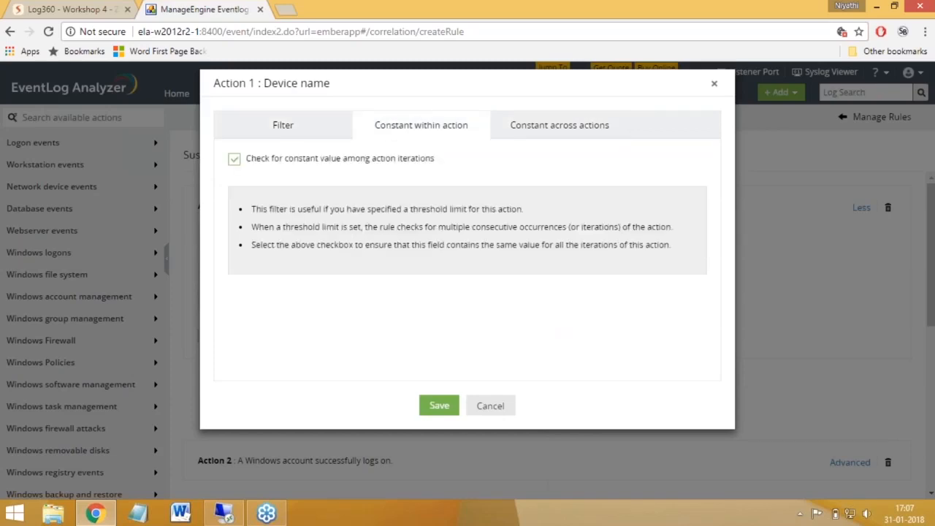
pyautogui.click(285, 127)
pyautogui.click(579, 138)
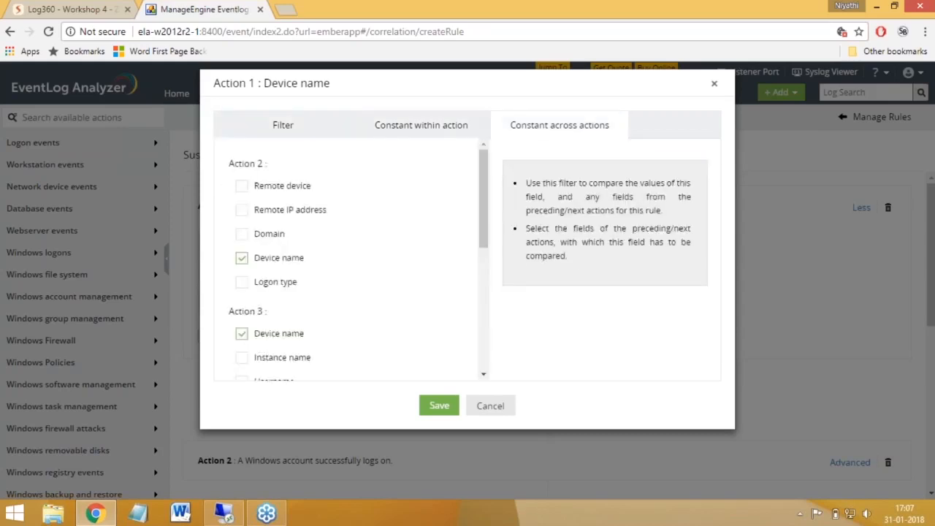
pyautogui.click(434, 131)
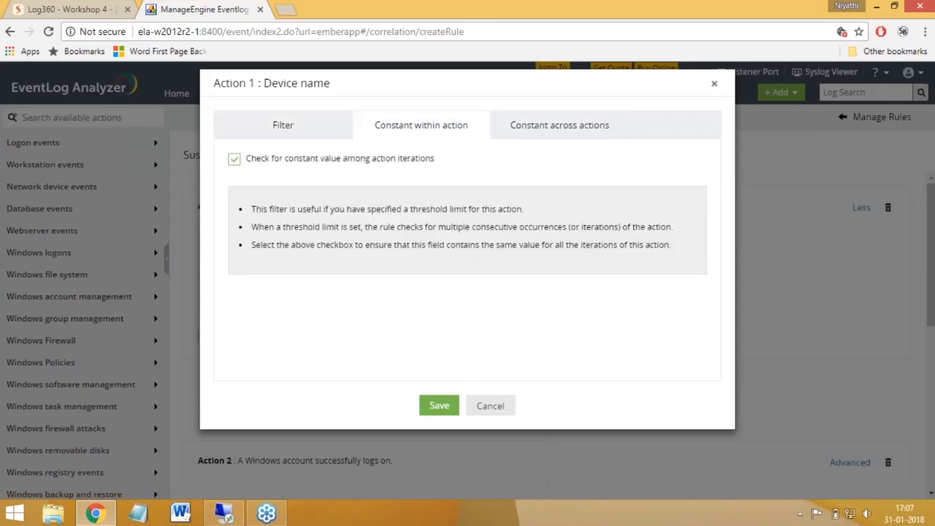
pyautogui.click(265, 130)
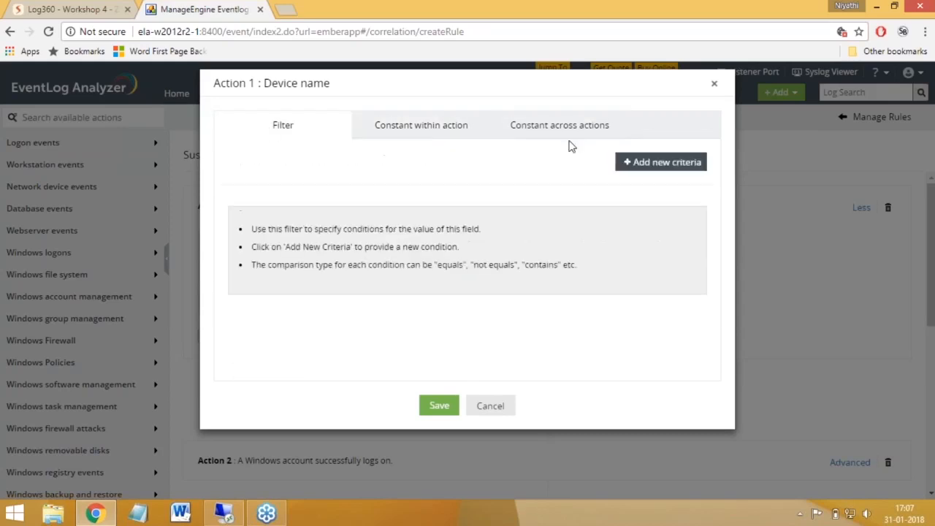
pyautogui.click(416, 138)
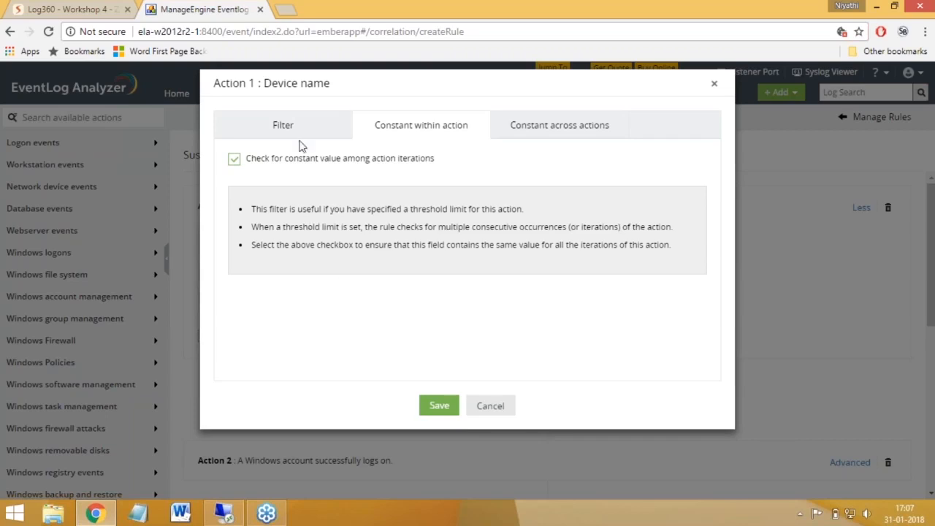
pyautogui.click(559, 125)
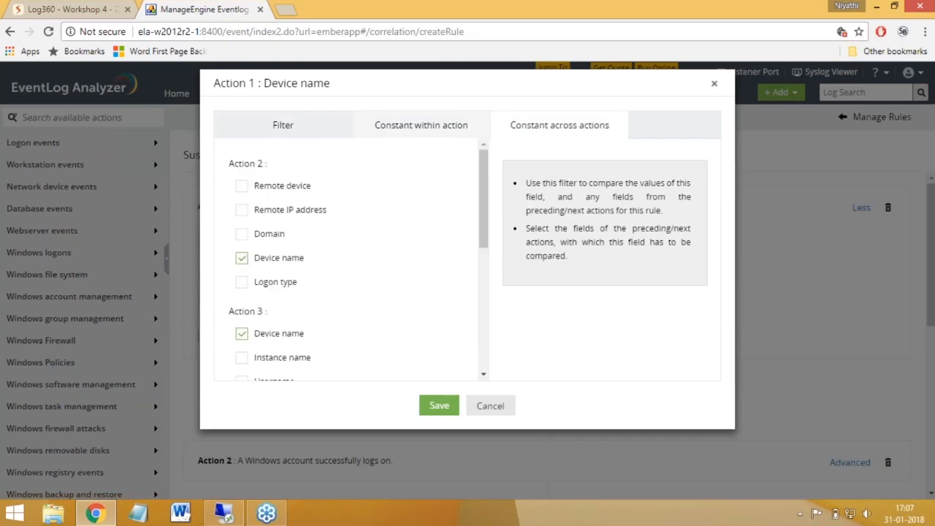
pyautogui.click(263, 125)
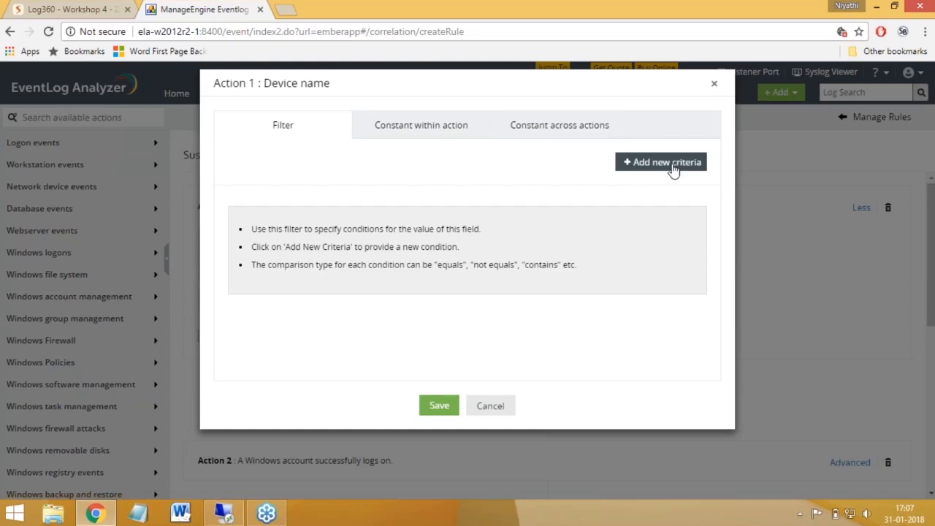
pyautogui.click(713, 85)
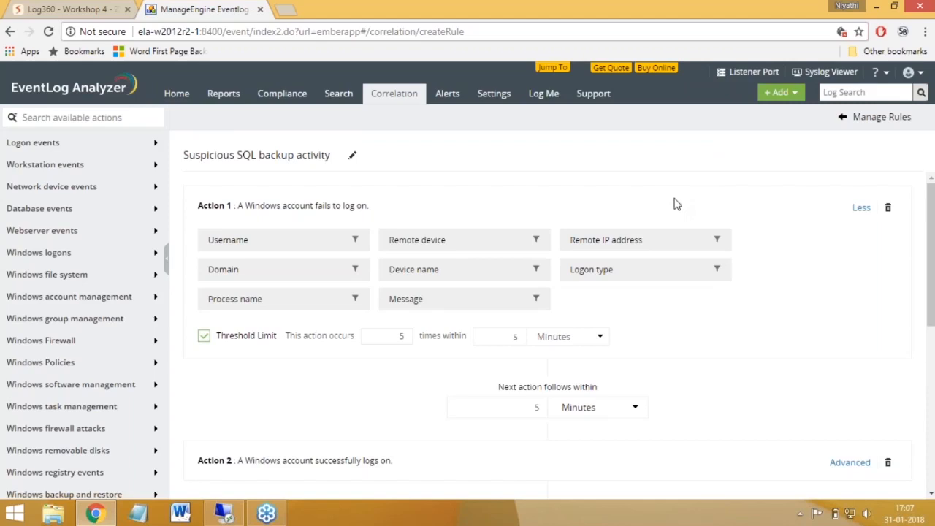
# Return to the rule list, and switch to the Log360 - Workshop 4 presentation to show its last slide.
pyautogui.moveTo(931, 255)
pyautogui.mouseDown()
pyautogui.moveTo(930, 418)
pyautogui.moveTo(931, 253)
pyautogui.mouseUp()
pyautogui.click(855, 116)
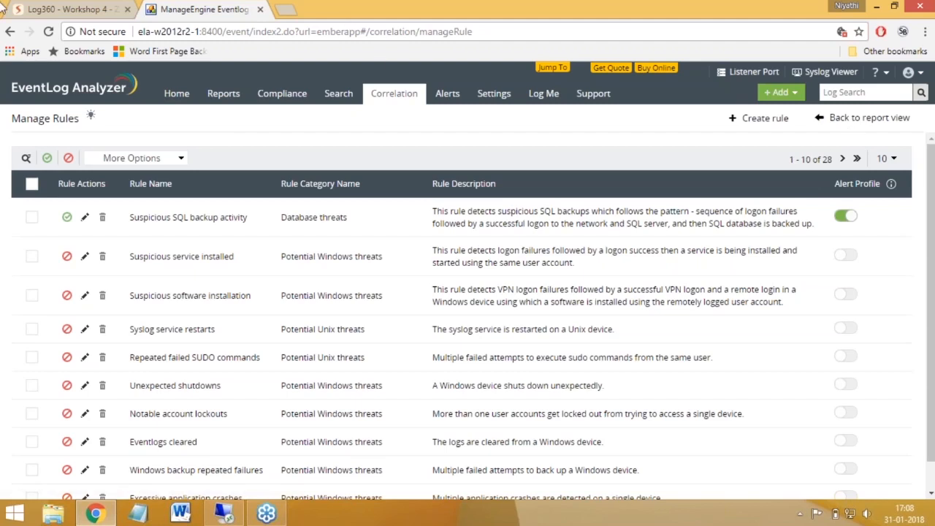
pyautogui.click(32, 10)
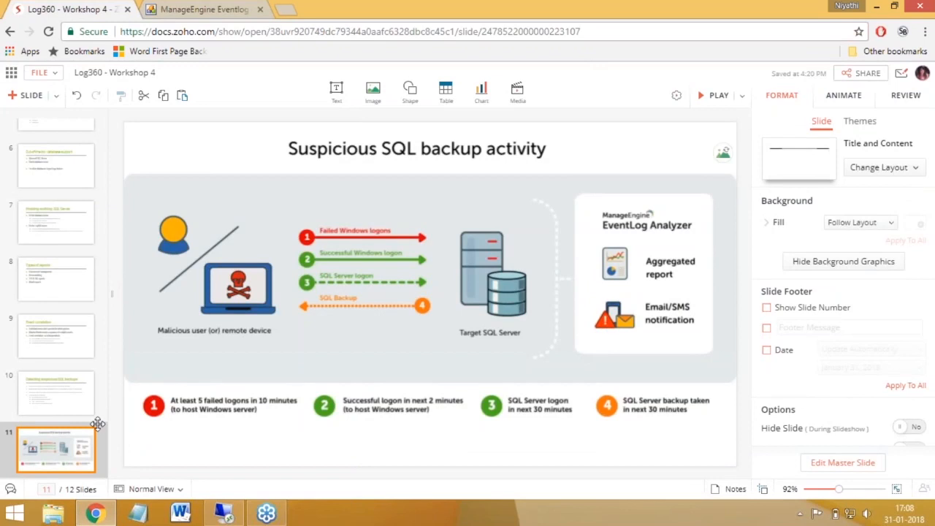
pyautogui.press('Down')
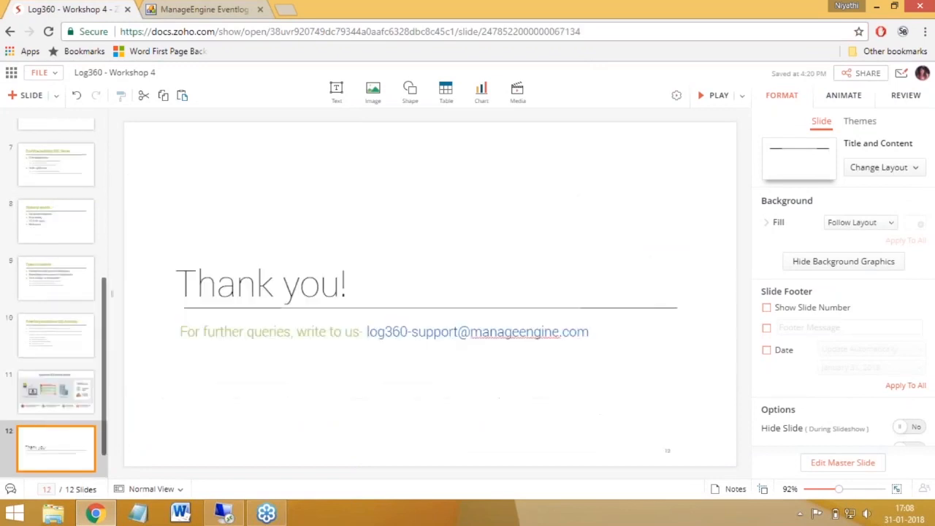